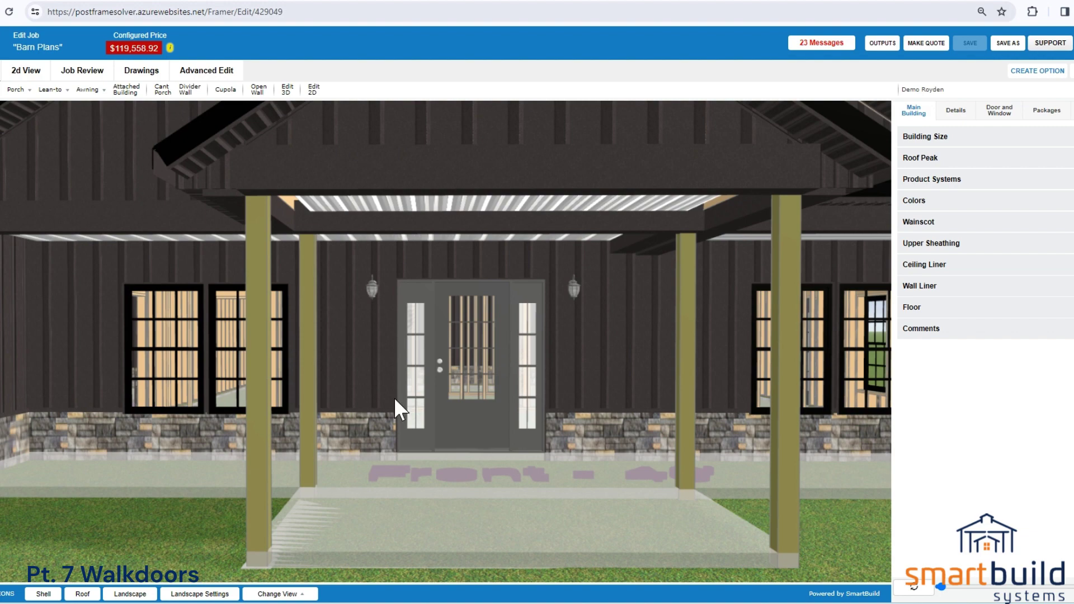
Open the WalkDoors setup in the Setup Wizard for 01_Post Frame Template and look through the whole door list
{"action": "scroll", "coordinate": [502, 425], "scroll_direction": "up", "scroll_amount": 5}
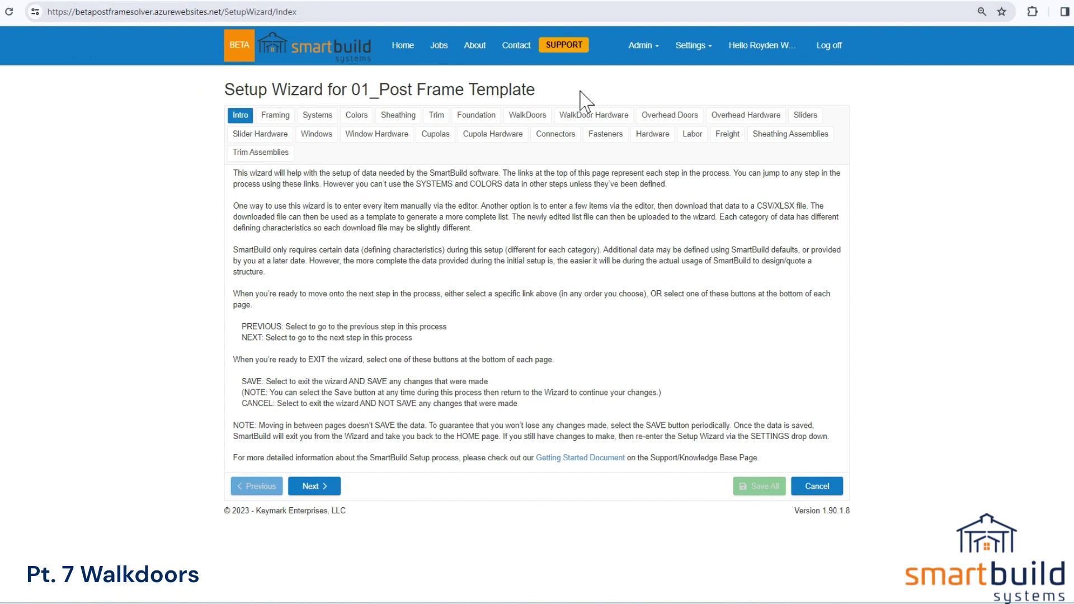
{"action": "left_click", "coordinate": [527, 116]}
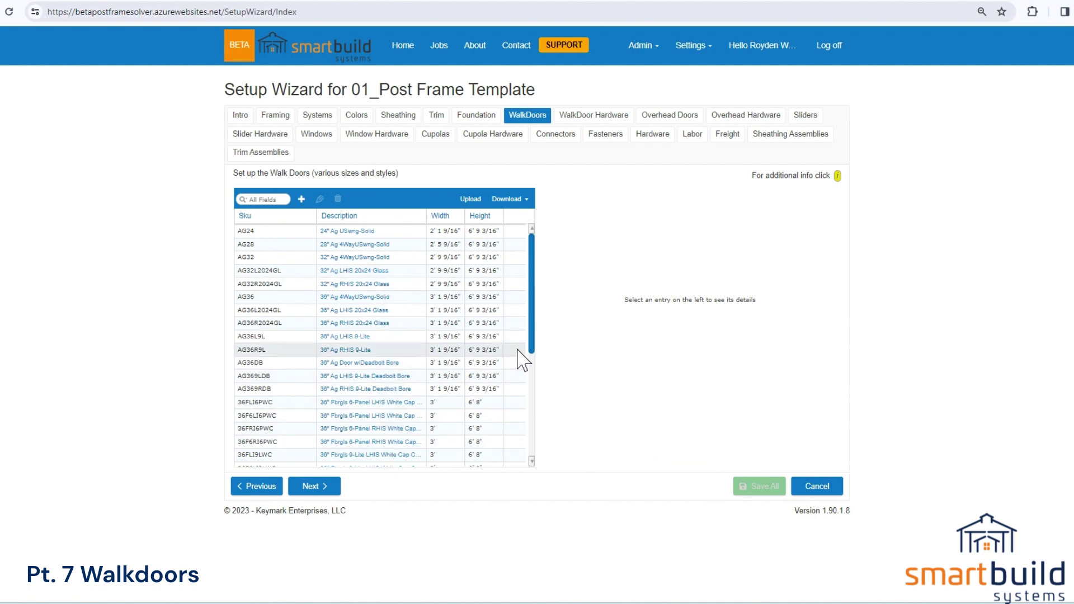
{"action": "left_click_drag", "start_coordinate": [534, 311], "coordinate": [535, 425]}
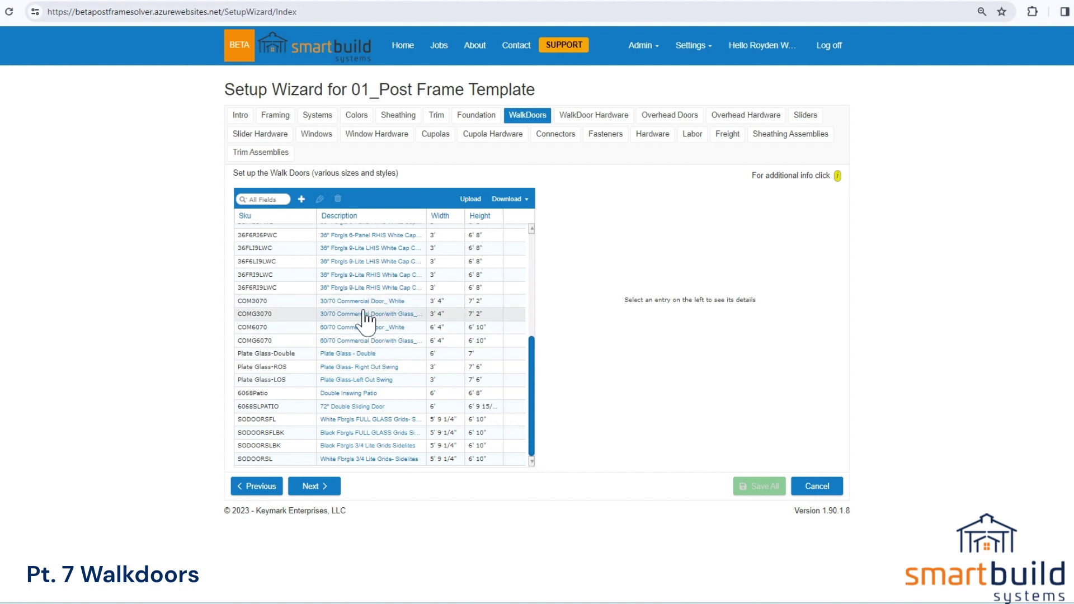
{"action": "left_click_drag", "start_coordinate": [537, 403], "coordinate": [546, 293]}
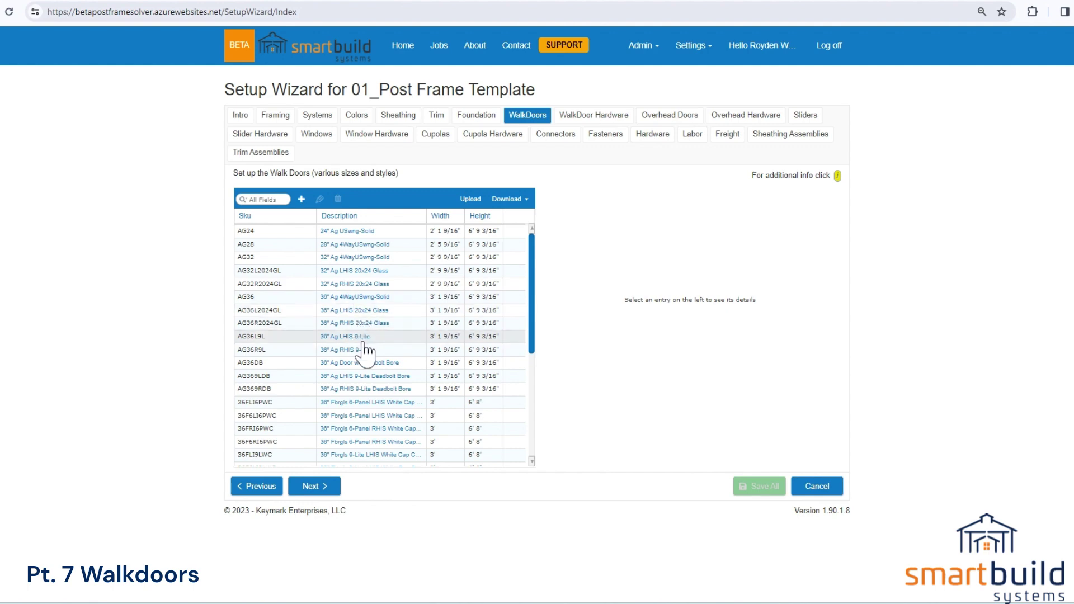
Open the AG36 walk door for editing and review its SKU, description, width and available style options
{"action": "double_click", "coordinate": [362, 300]}
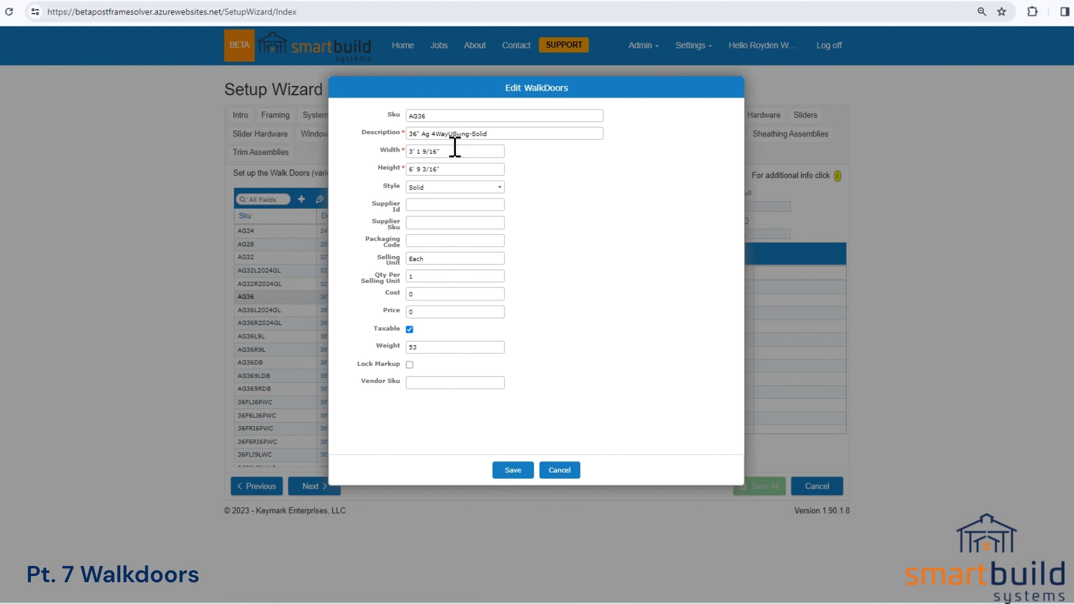
{"action": "left_click_drag", "start_coordinate": [453, 151], "coordinate": [429, 151]}
{"action": "triple_click", "coordinate": [429, 151]}
{"action": "left_click", "coordinate": [438, 115]}
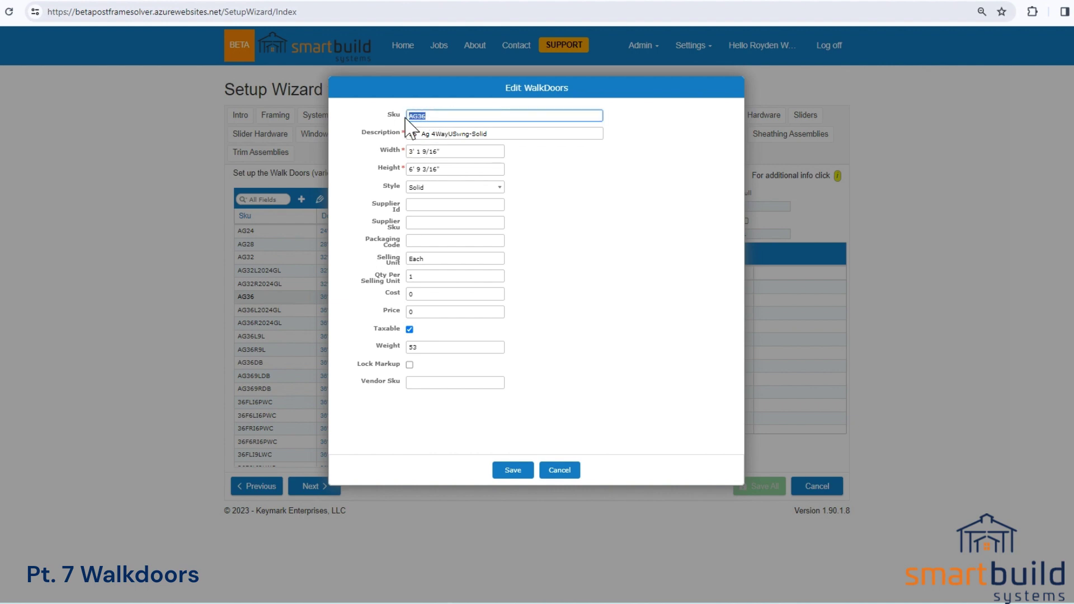
{"action": "left_click", "coordinate": [500, 136]}
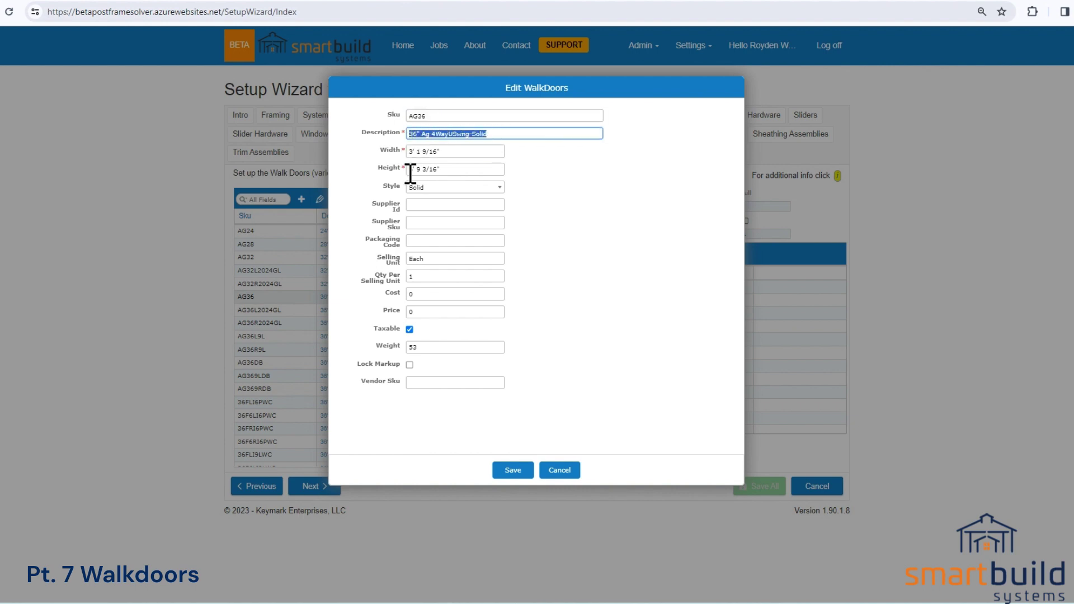
{"action": "left_click", "coordinate": [422, 150]}
{"action": "left_click", "coordinate": [417, 190]}
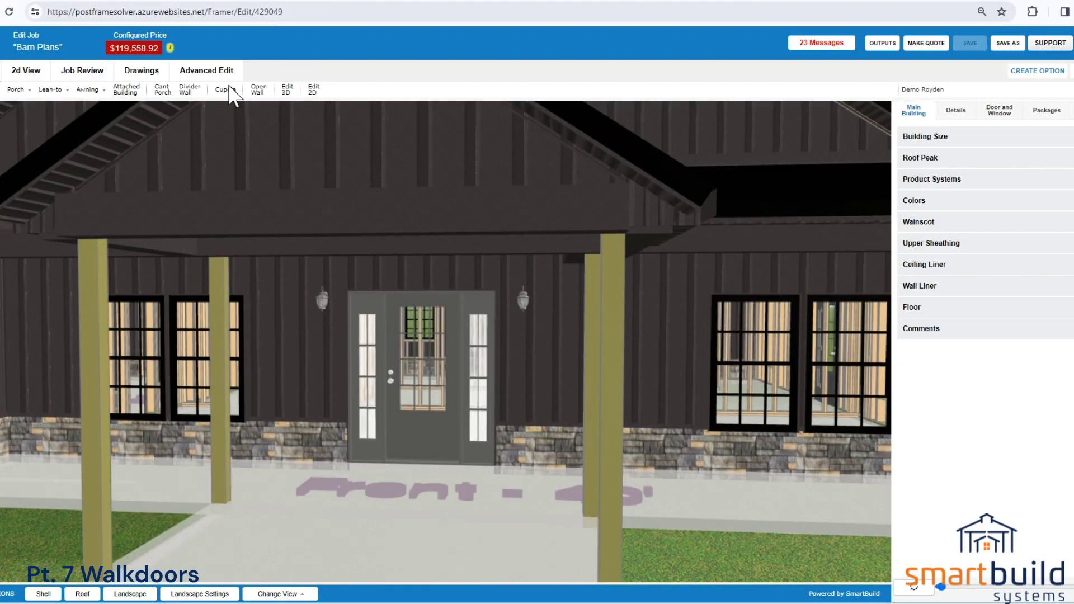
Switch to the Barn Plans job and open the walk door creation dialog to examine its door styles
{"action": "left_click", "coordinate": [0, 90]}
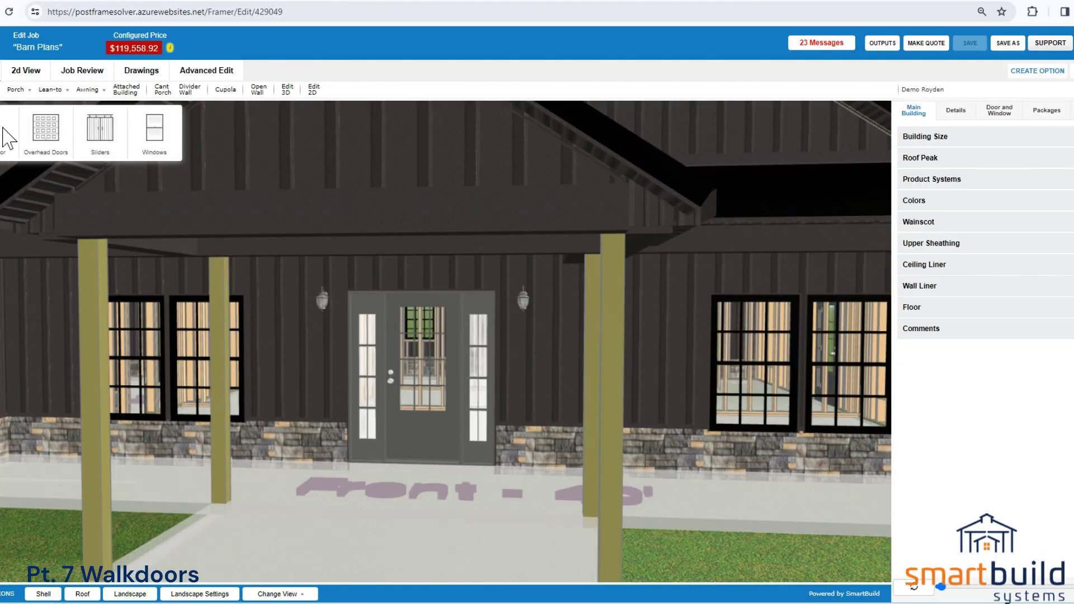
{"action": "left_click", "coordinate": [1, 144]}
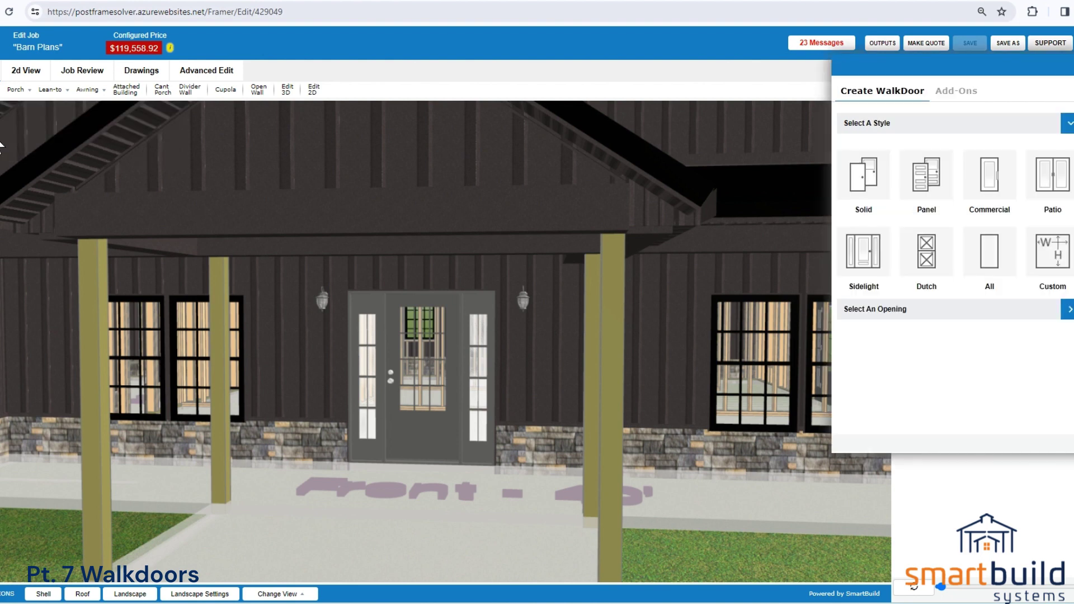
{"action": "left_click_drag", "start_coordinate": [937, 66], "coordinate": [800, 85]}
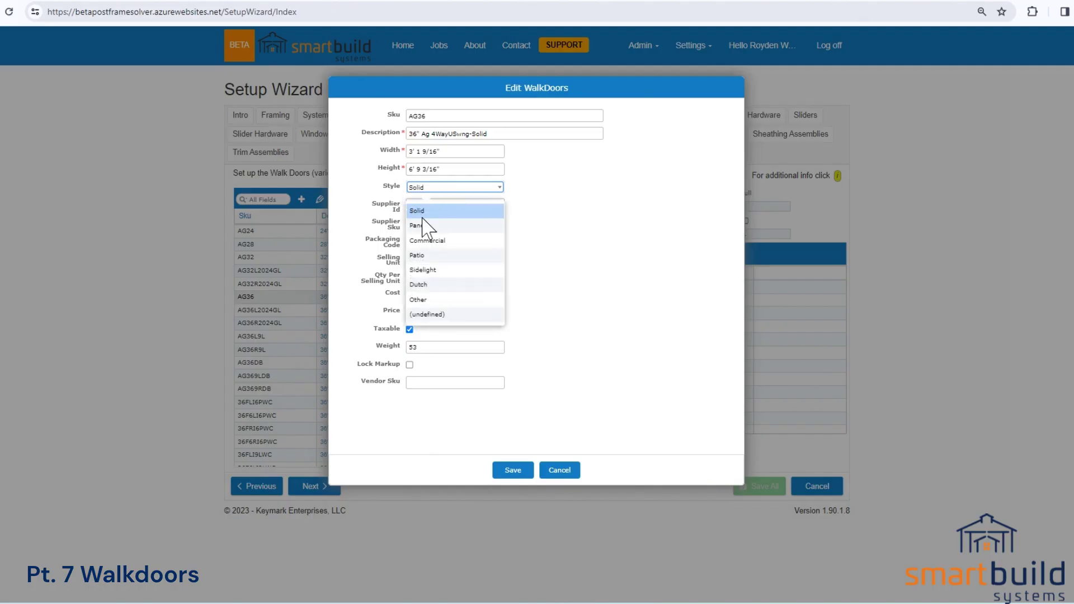
Return to the AG36 walk door record and review its supplier ID, selling unit, weight and taxable fields, leaving the style at Solid
{"action": "left_click", "coordinate": [599, 211]}
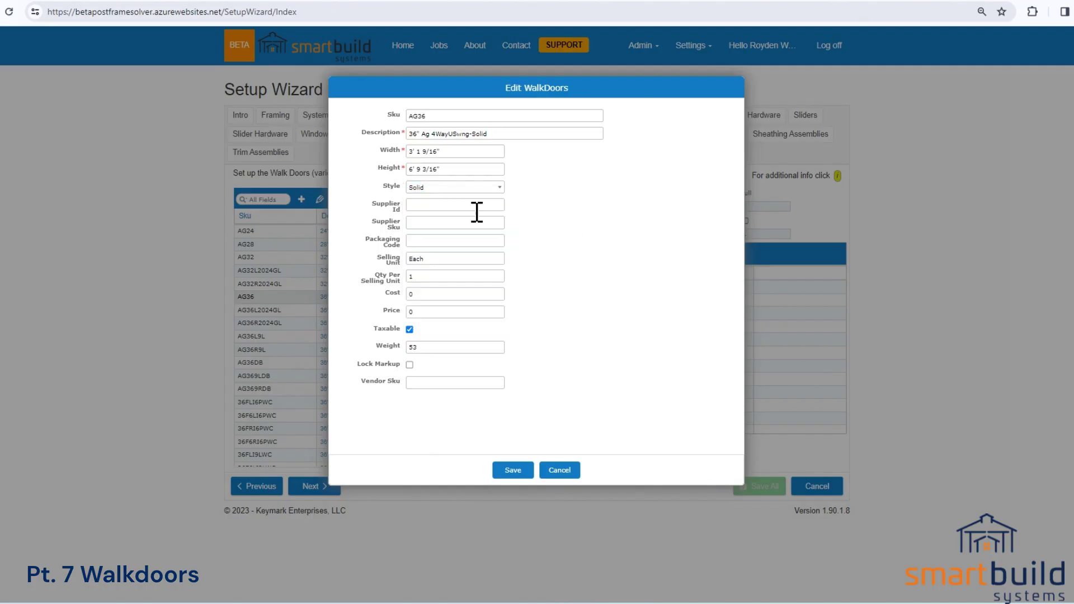
{"action": "left_click", "coordinate": [417, 210]}
{"action": "left_click_drag", "start_coordinate": [434, 207], "coordinate": [411, 206]}
{"action": "key", "text": "BackSpace"}
{"action": "left_click", "coordinate": [555, 279]}
{"action": "double_click", "coordinate": [426, 258]}
{"action": "left_click_drag", "start_coordinate": [423, 352], "coordinate": [394, 351]}
{"action": "left_click", "coordinate": [438, 330]}
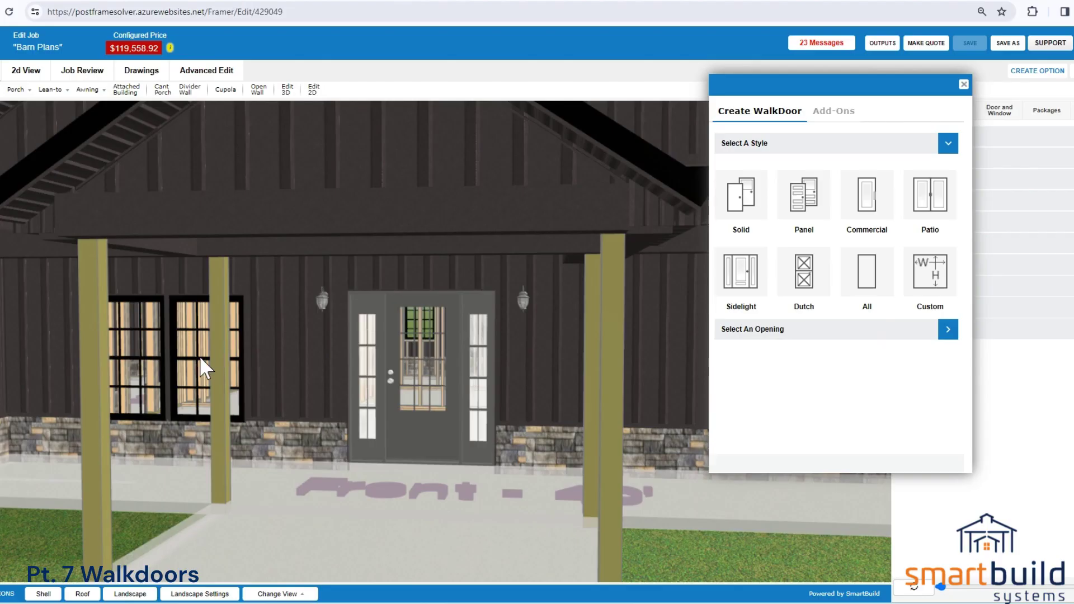
Switch to the Barn Plans job review and open the job's markup to inspect the current percentage
{"action": "left_click", "coordinate": [75, 78]}
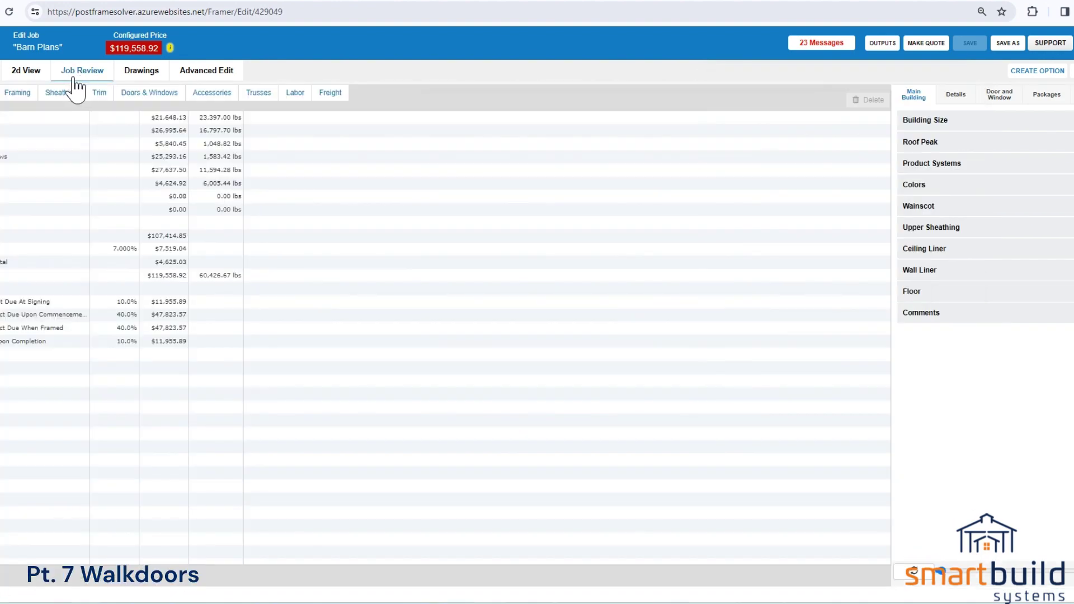
{"action": "left_click", "coordinate": [170, 278]}
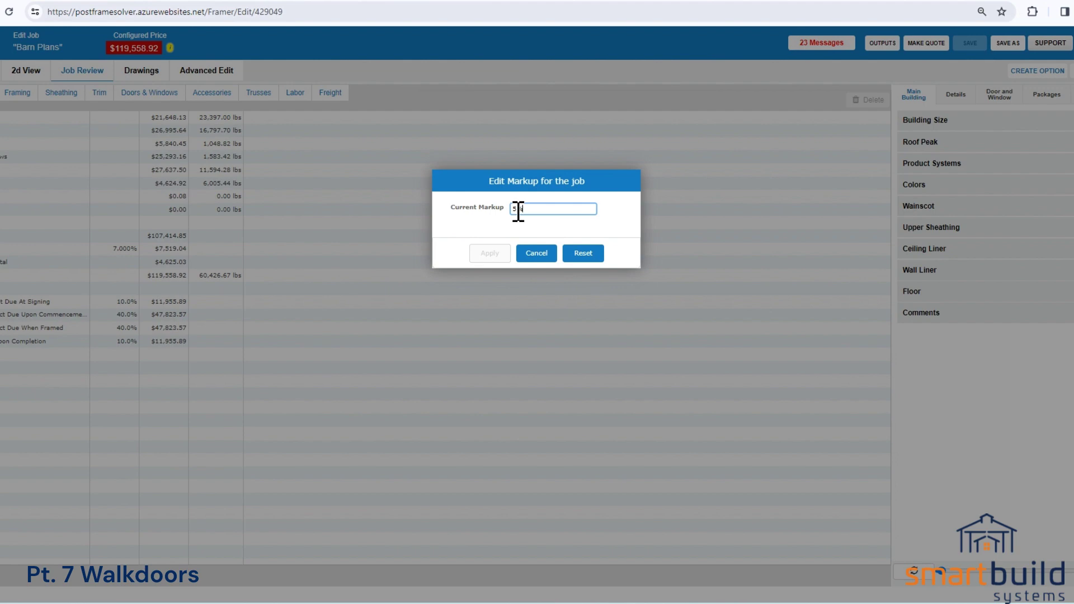
{"action": "left_click_drag", "start_coordinate": [527, 216], "coordinate": [513, 211]}
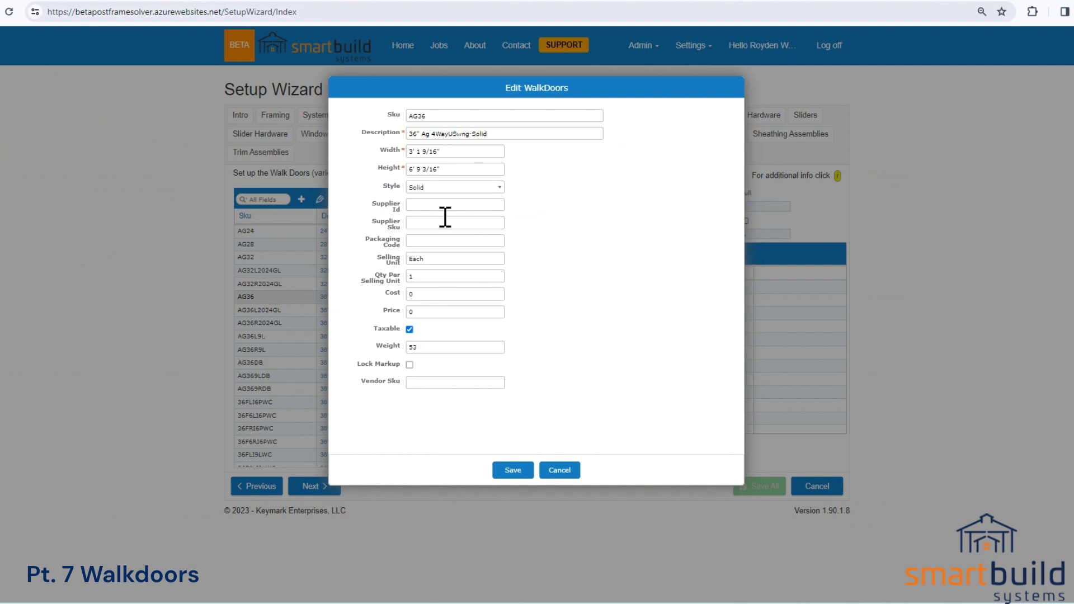
Return to the AG36 walk door record, check its vendor SKU and SKU fields, and close it without saving
{"action": "left_click", "coordinate": [428, 387]}
{"action": "double_click", "coordinate": [434, 115]}
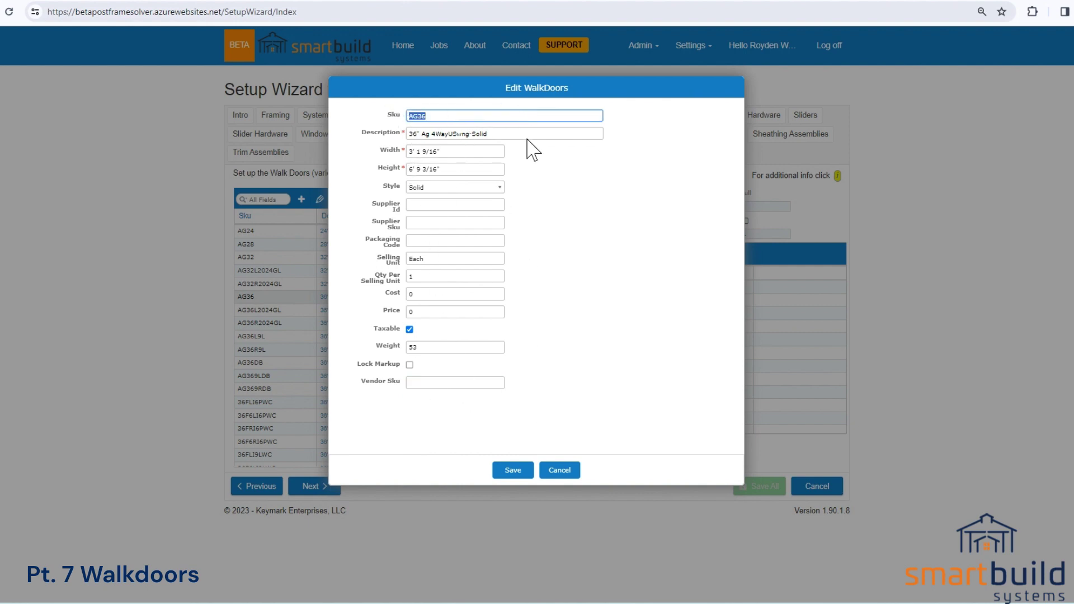
{"action": "left_click", "coordinate": [559, 470]}
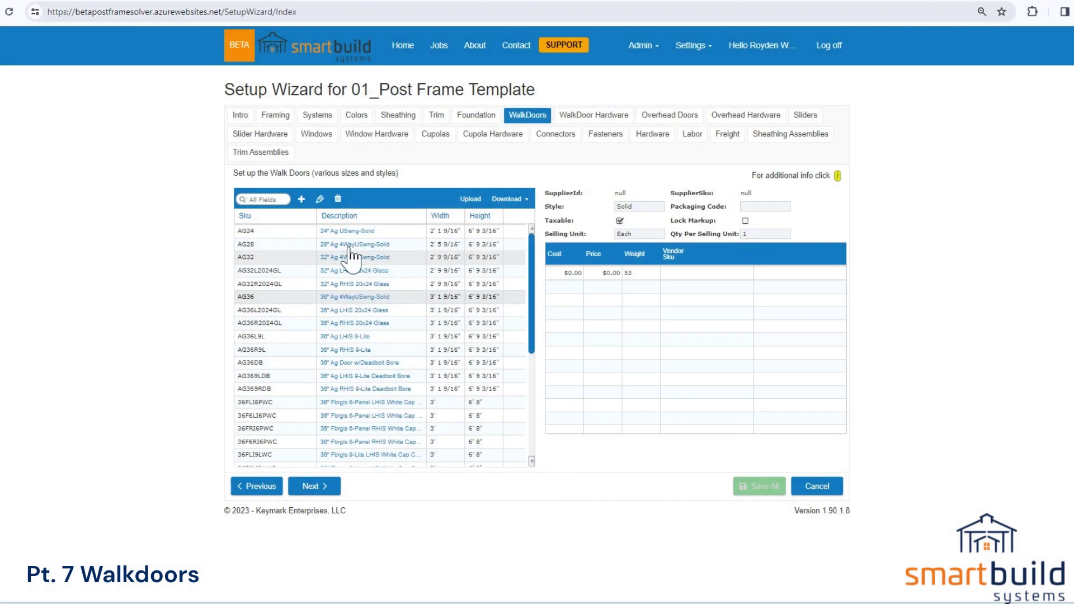
Open a blank new walk door entry, look over its SKU and description fields, and cancel it
{"action": "left_click", "coordinate": [302, 199]}
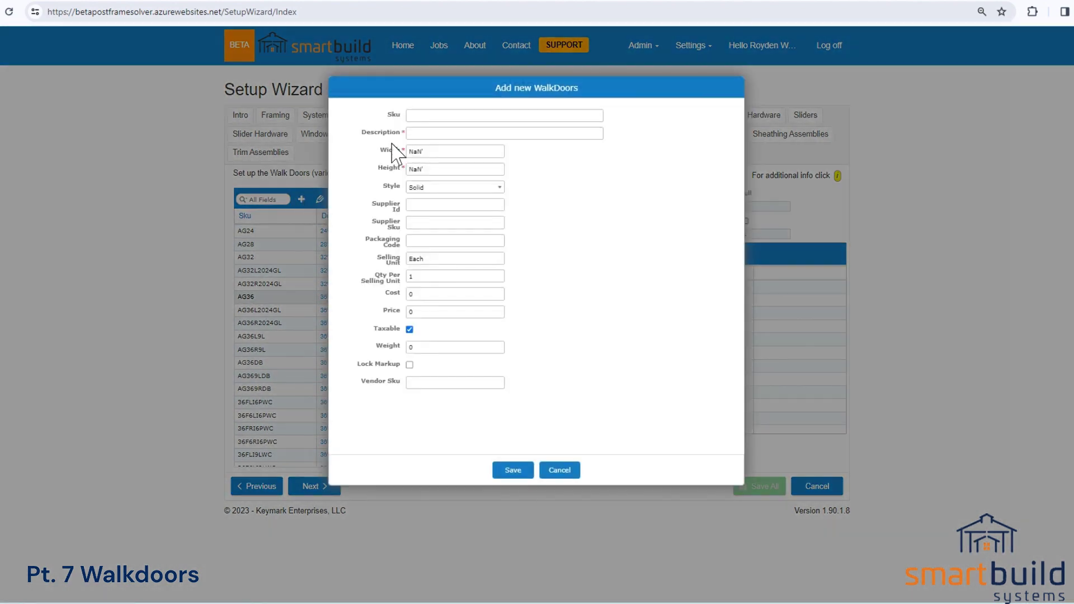
{"action": "left_click", "coordinate": [419, 115]}
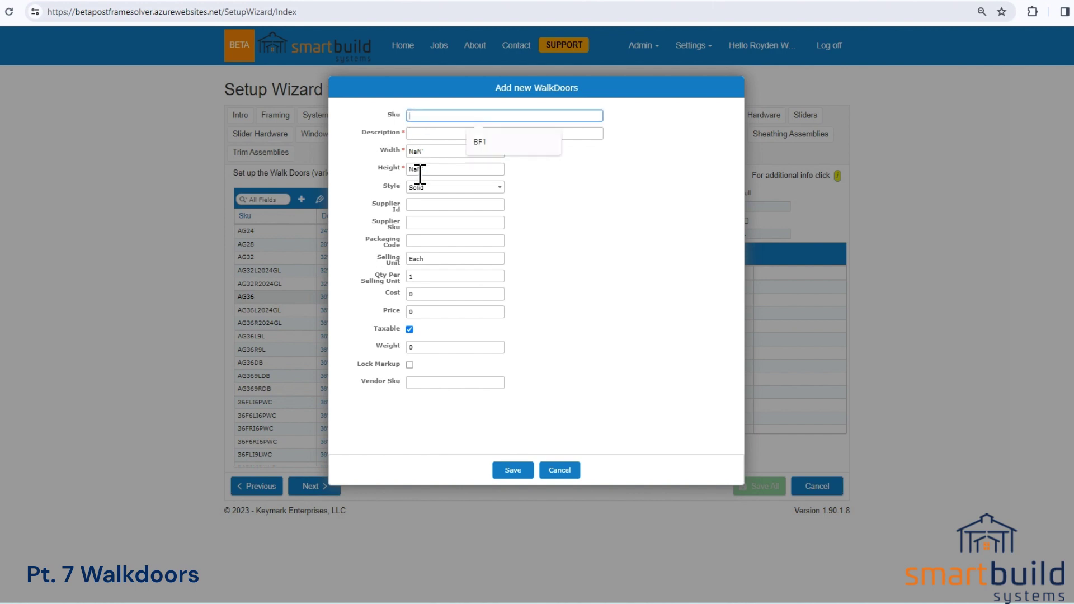
{"action": "left_click", "coordinate": [423, 134]}
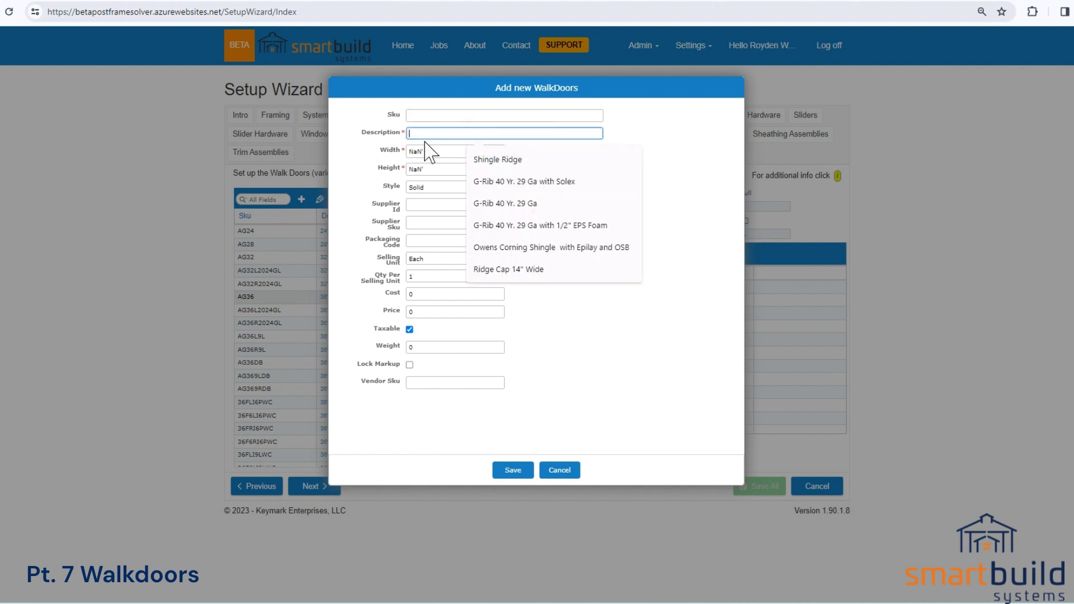
{"action": "left_click", "coordinate": [620, 428]}
{"action": "left_click", "coordinate": [555, 472]}
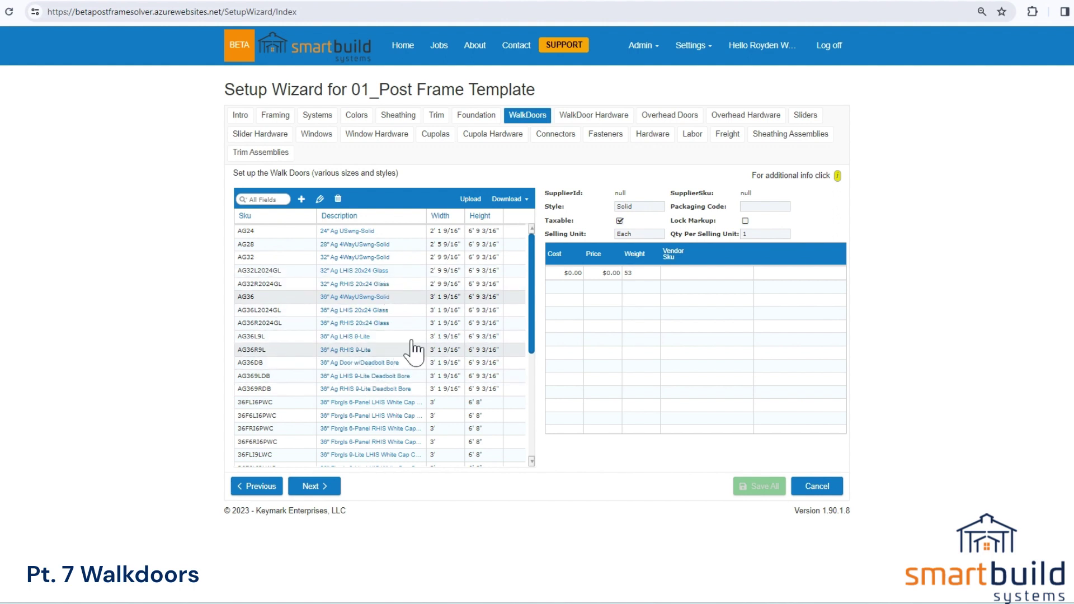
Download the walk door list as a CSV file and open SetupWizard-WalkDoors (11).csv in Excel
{"action": "left_click", "coordinate": [507, 199]}
{"action": "left_click", "coordinate": [506, 225]}
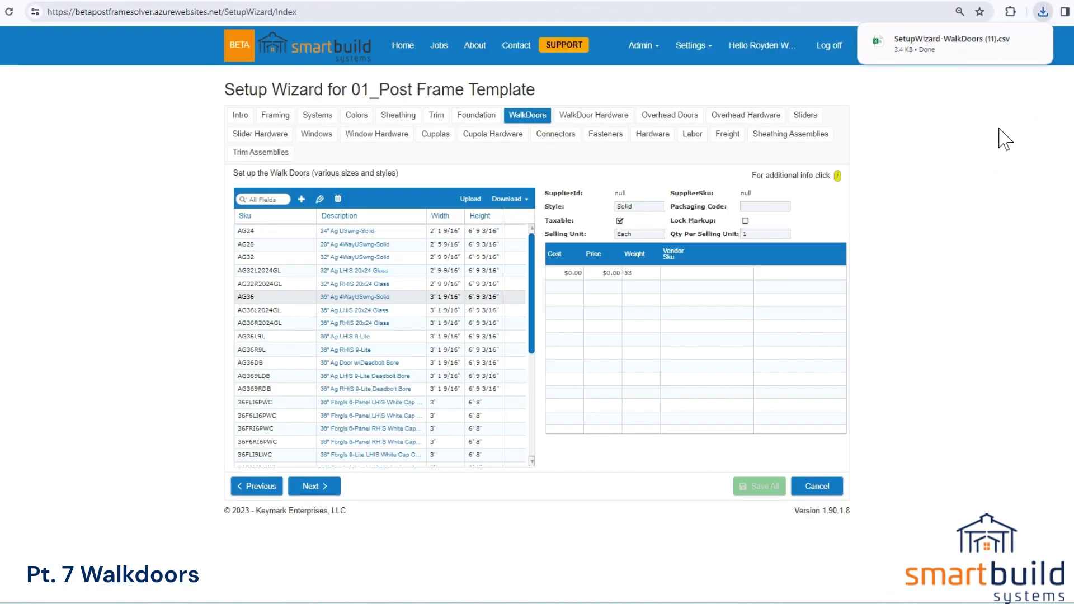
{"action": "left_click", "coordinate": [955, 54]}
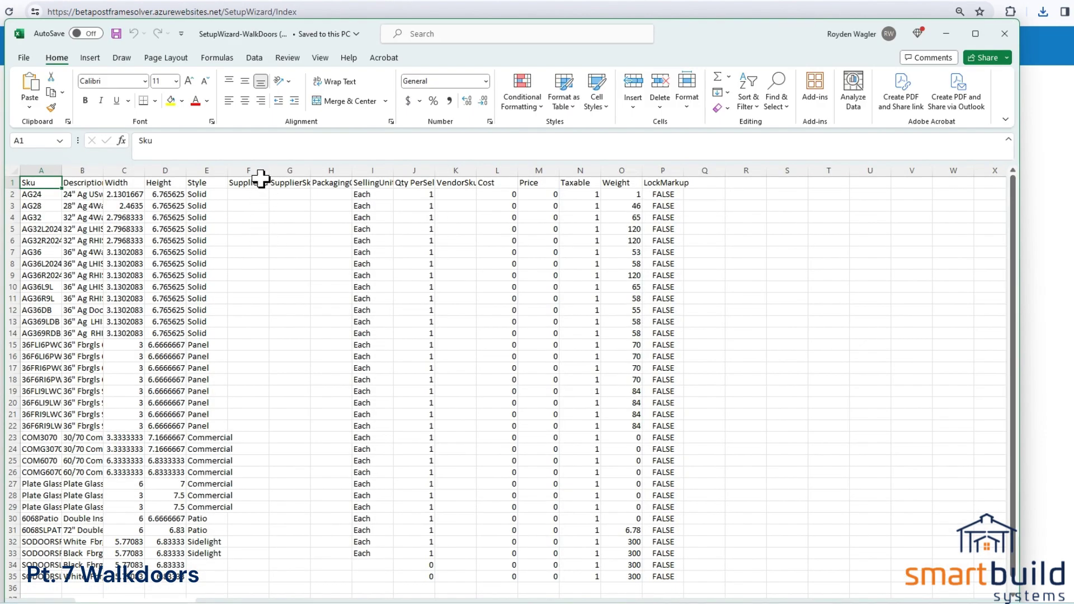
Examine the header row and all door rows in the exported walk door spreadsheet, and close the file
{"action": "left_click_drag", "start_coordinate": [32, 196], "coordinate": [650, 537]}
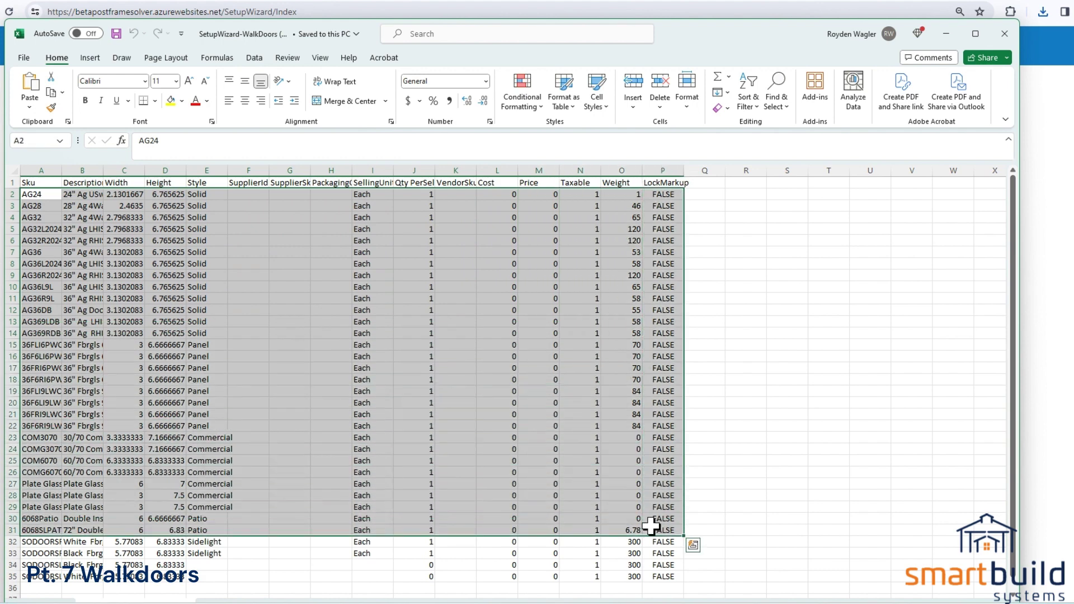
{"action": "left_click", "coordinate": [128, 345]}
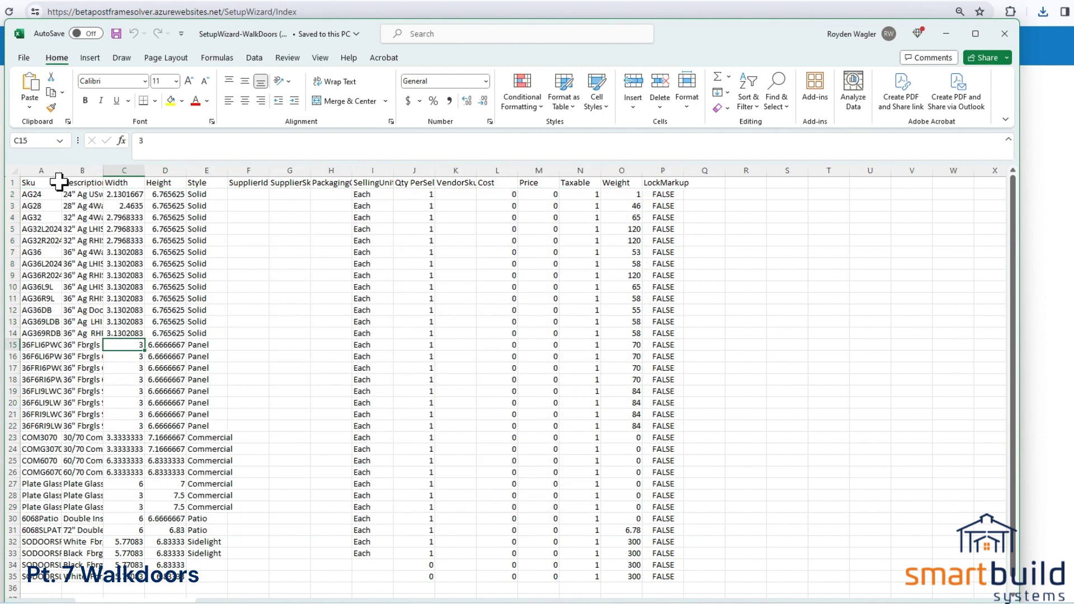
{"action": "left_click", "coordinate": [13, 182]}
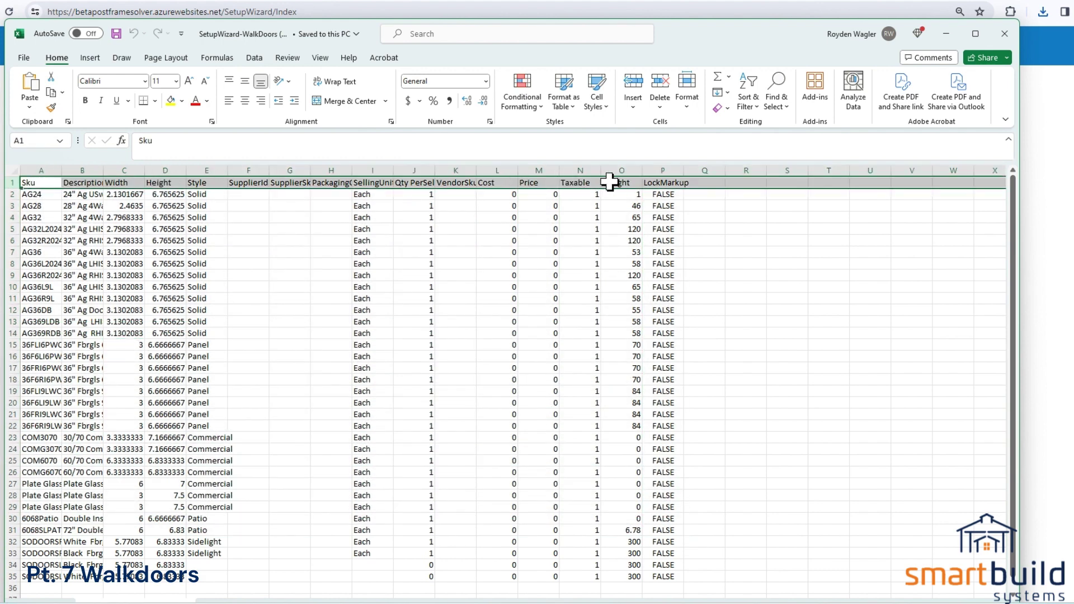
{"action": "left_click_drag", "start_coordinate": [12, 195], "coordinate": [39, 512]}
{"action": "scroll", "coordinate": [300, 463], "scroll_direction": "down", "scroll_amount": 7}
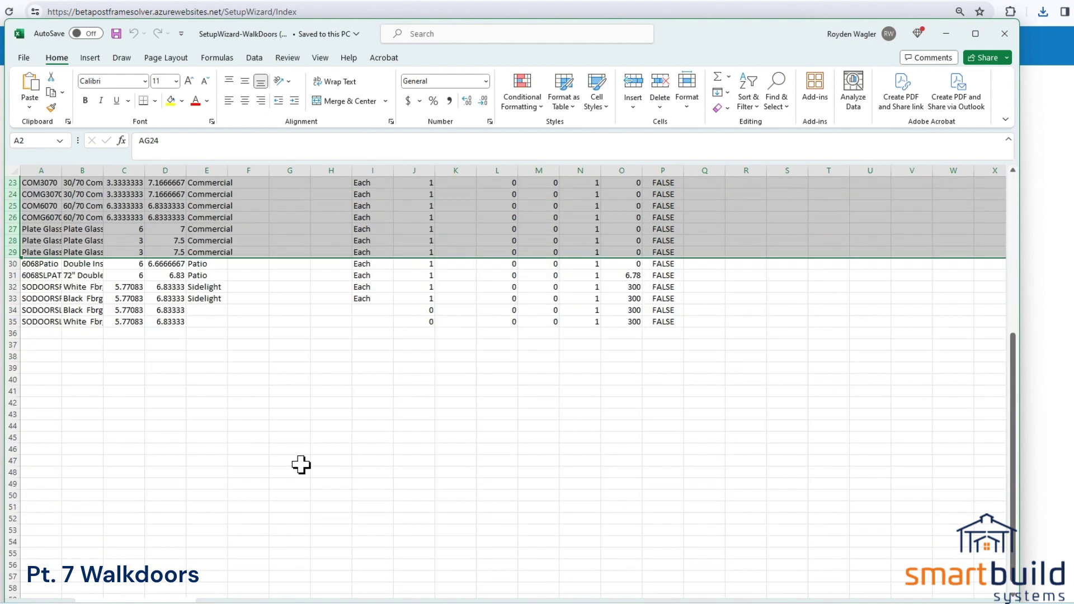
{"action": "left_click", "coordinate": [248, 356]}
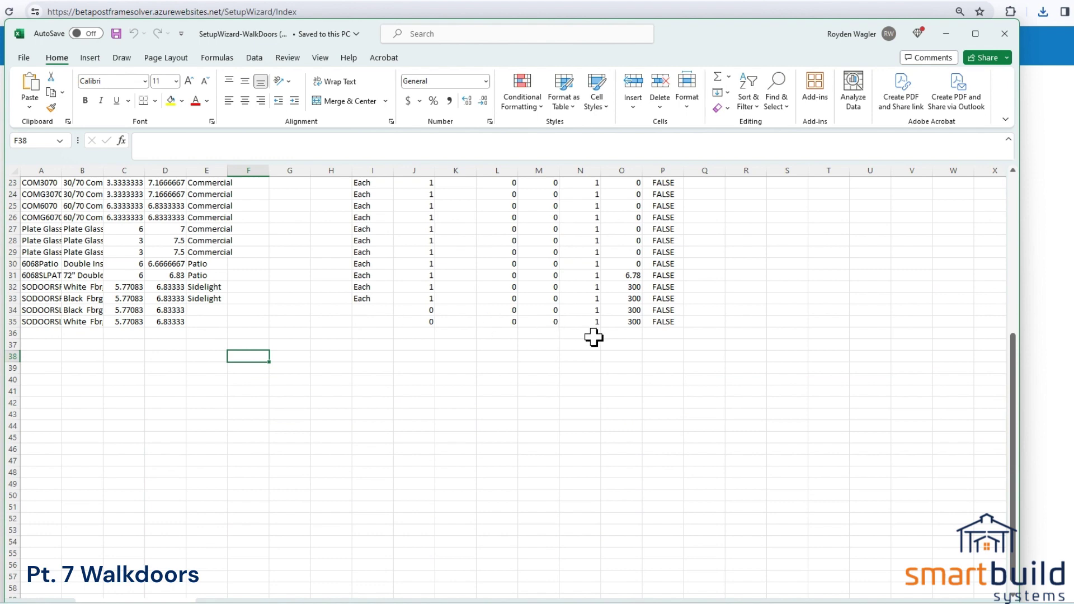
{"action": "scroll", "coordinate": [594, 335], "scroll_direction": "up", "scroll_amount": 7}
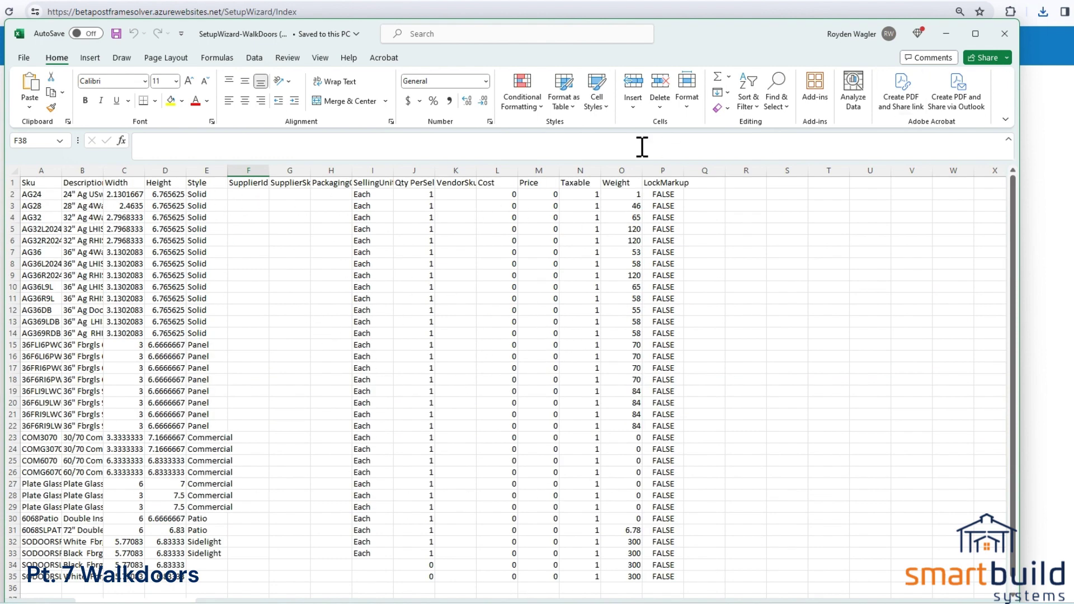
{"action": "left_click", "coordinate": [1005, 33]}
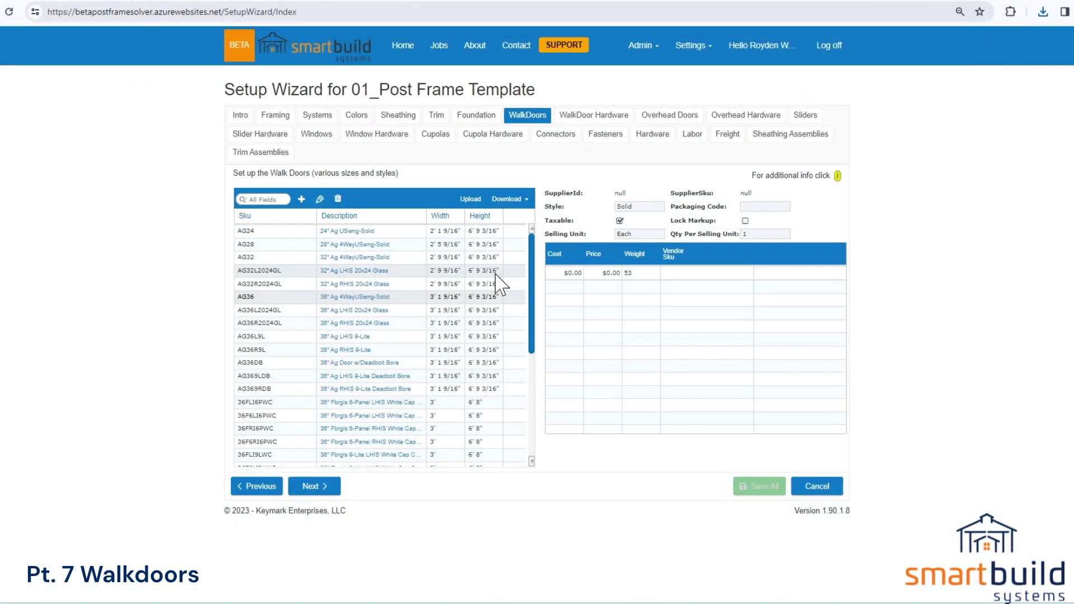
View the walk door upload option for CSV or XLSX files and dismiss it without choosing a file
{"action": "left_click", "coordinate": [480, 203]}
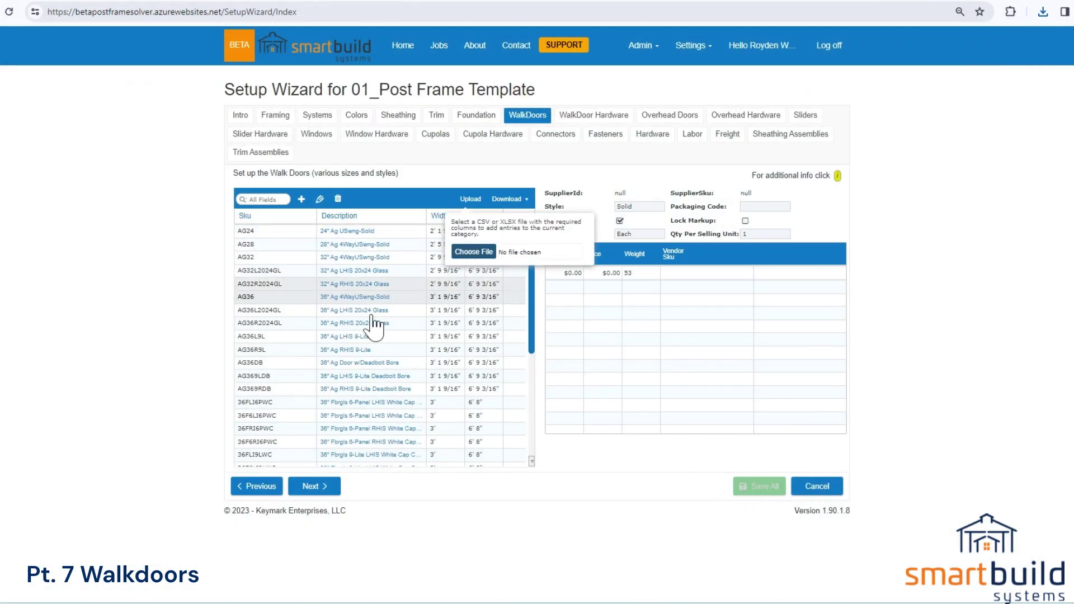
{"action": "left_click", "coordinate": [461, 399]}
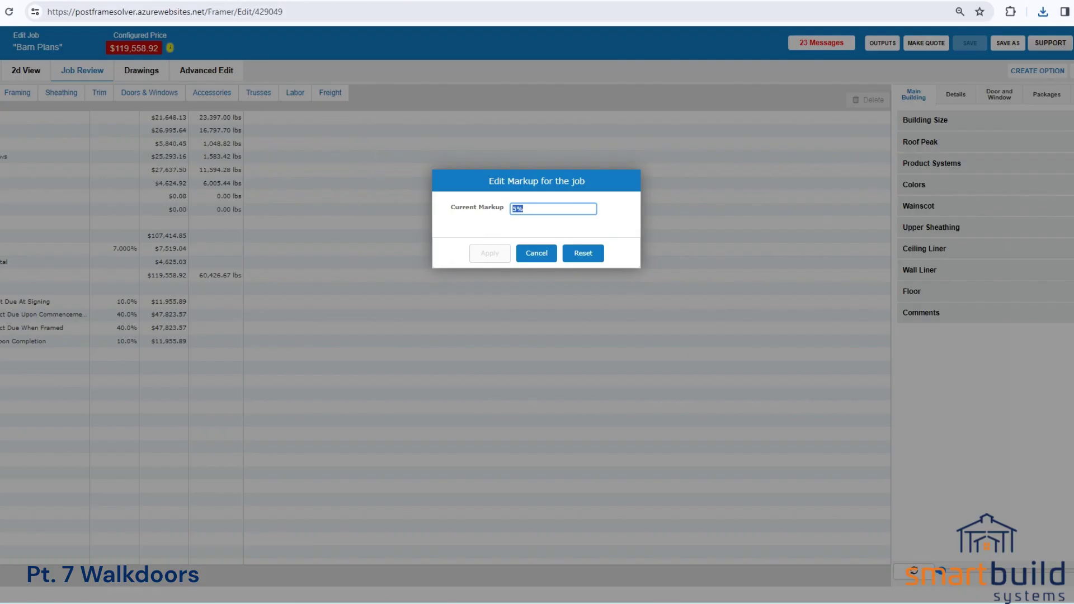
Switch to the Barn Plans job, cancel the markup edit, and view the building's front entrance in 3D
{"action": "left_click", "coordinate": [545, 255]}
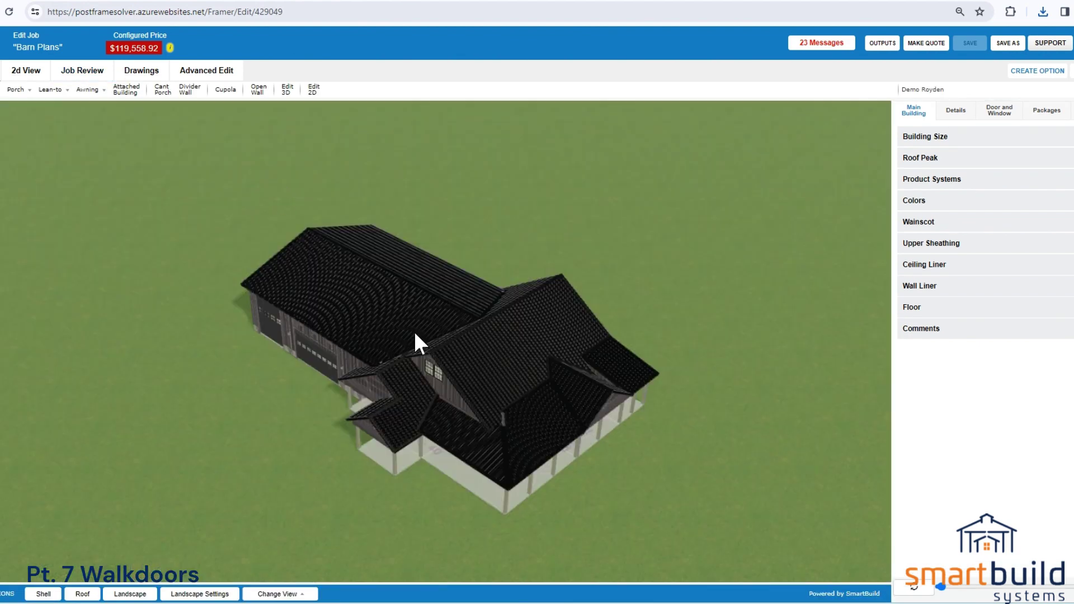
{"action": "left_click_drag", "start_coordinate": [495, 394], "coordinate": [537, 407]}
{"action": "scroll", "coordinate": [524, 374], "scroll_direction": "up", "scroll_amount": 5}
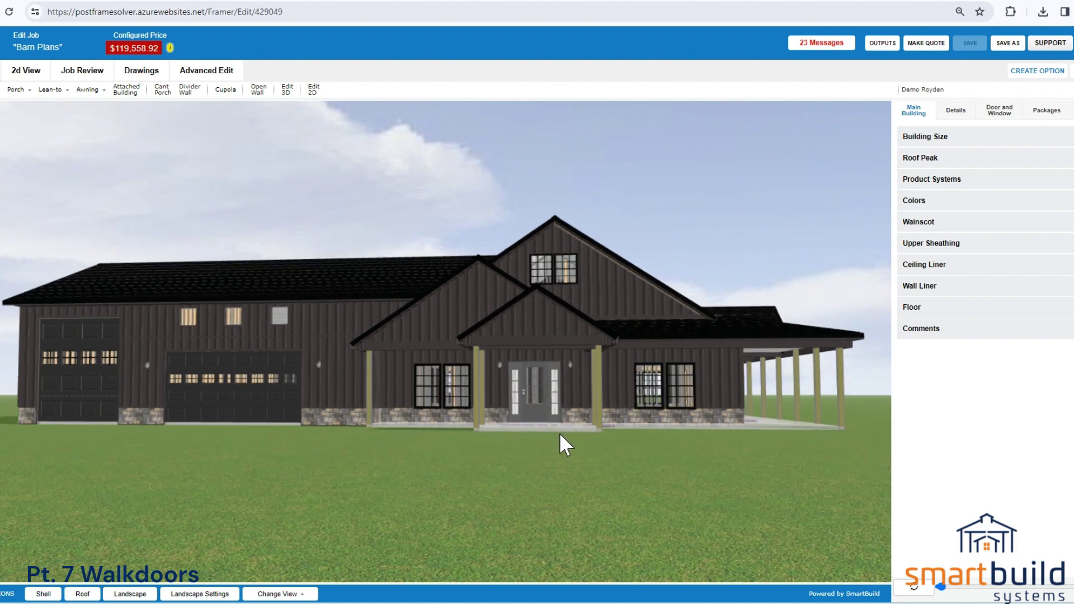
Switch back to the Post Frame Template setup and open the AG36L9L walk door for editing from the Doors and Windows settings
{"action": "scroll", "coordinate": [562, 434], "scroll_direction": "up", "scroll_amount": 4}
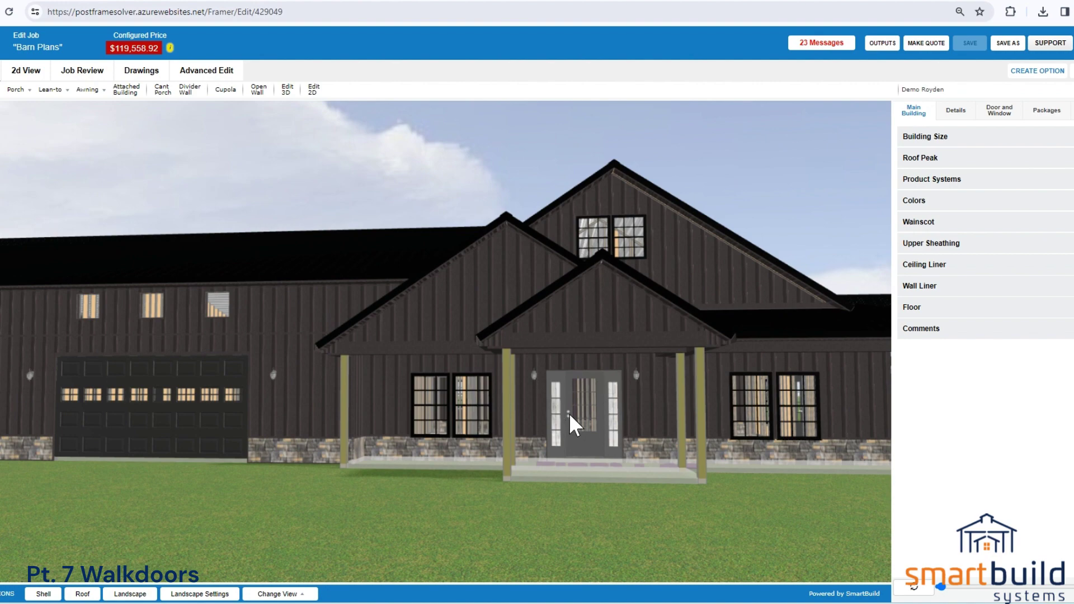
{"action": "left_click", "coordinate": [335, 0]}
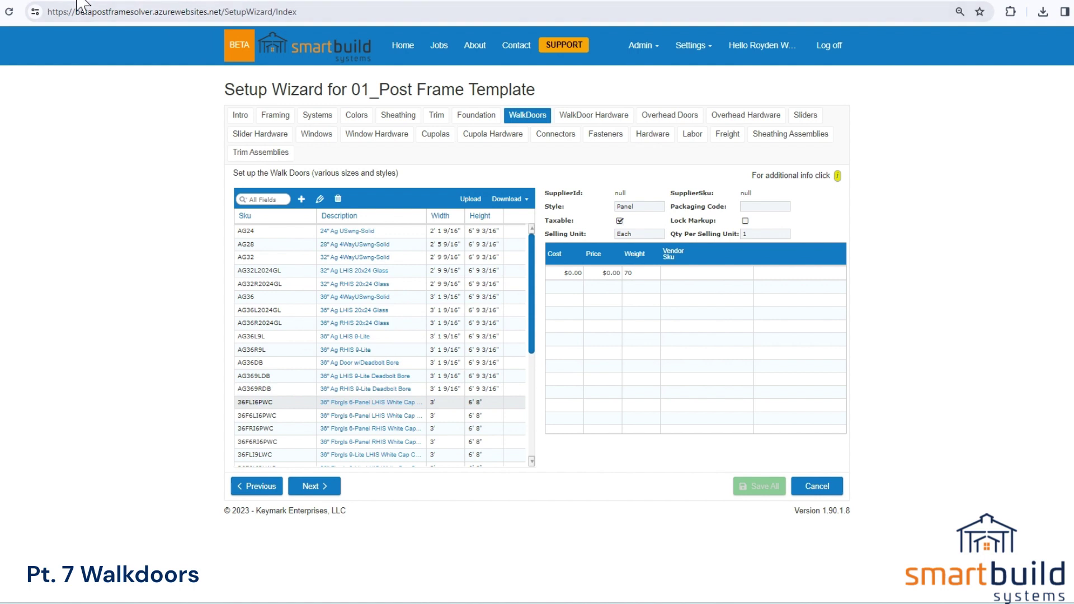
{"action": "left_click", "coordinate": [693, 45]}
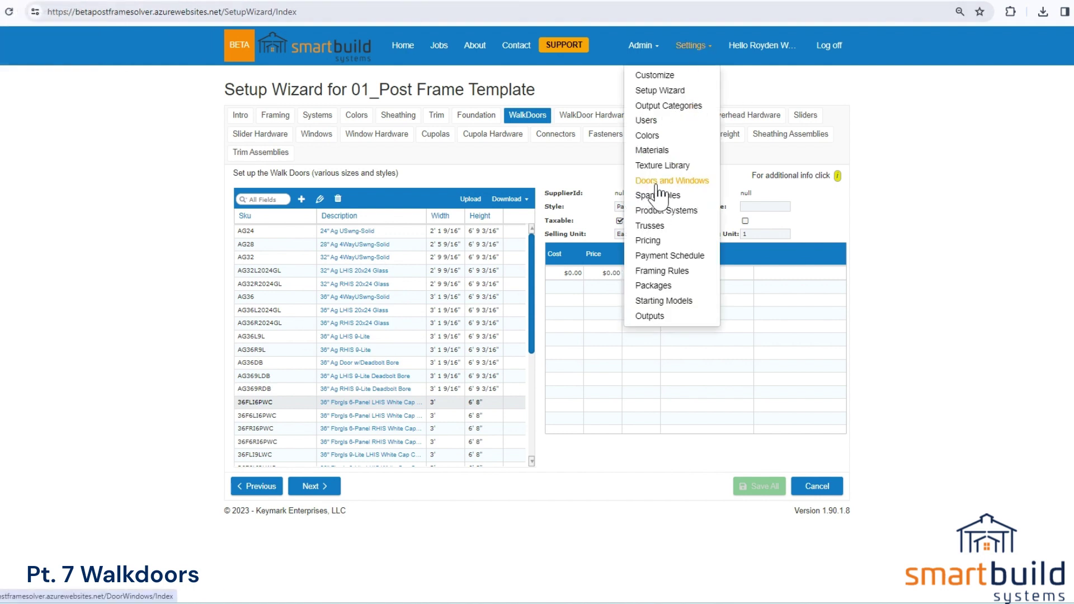
{"action": "left_click", "coordinate": [674, 180]}
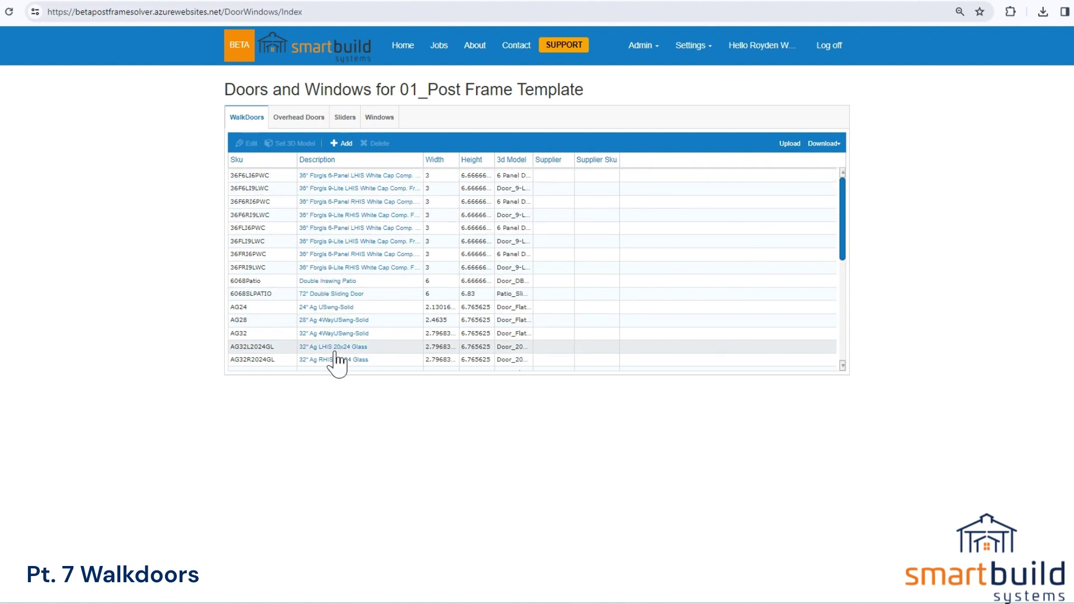
{"action": "scroll", "coordinate": [338, 358], "scroll_direction": "down", "scroll_amount": 5}
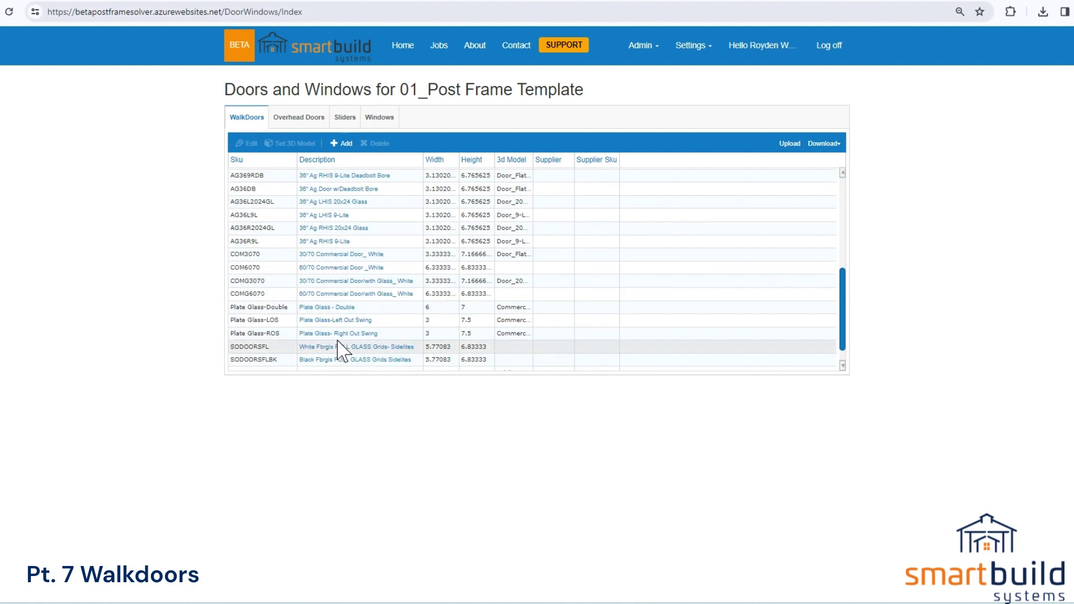
{"action": "left_click", "coordinate": [317, 216]}
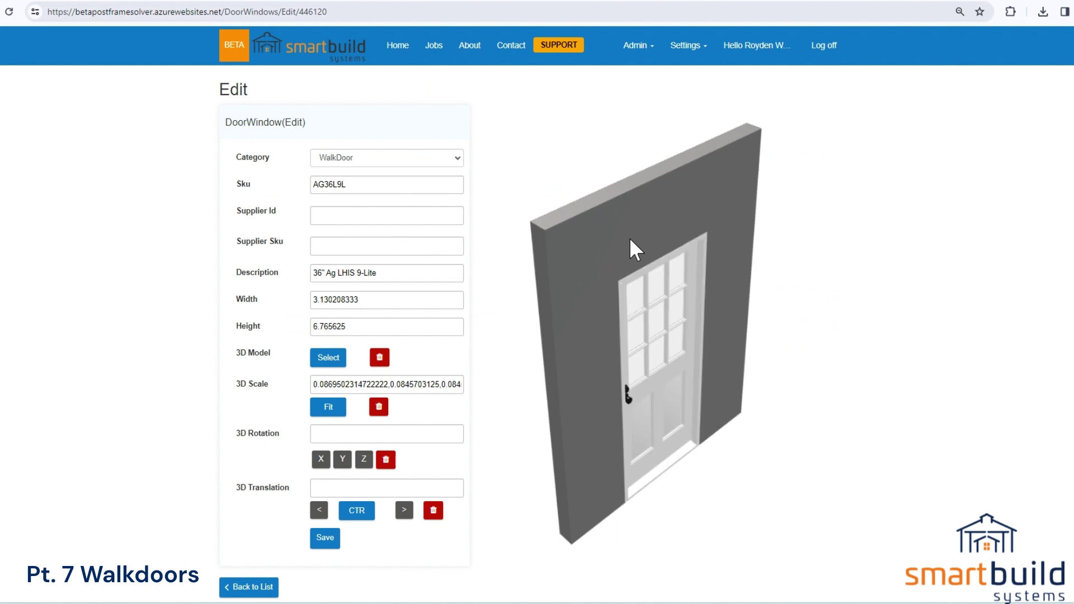
Set the AG36L9L door's width to 4 and refit its 3D model to the wall opening
{"action": "left_click_drag", "start_coordinate": [619, 378], "coordinate": [699, 441]}
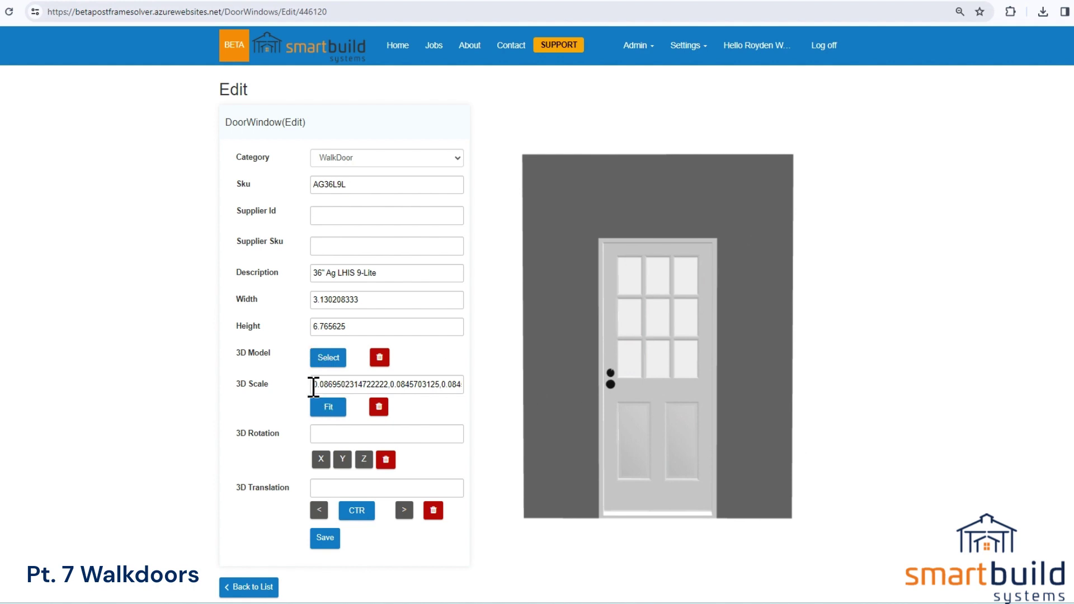
{"action": "left_click_drag", "start_coordinate": [314, 385], "coordinate": [474, 392]}
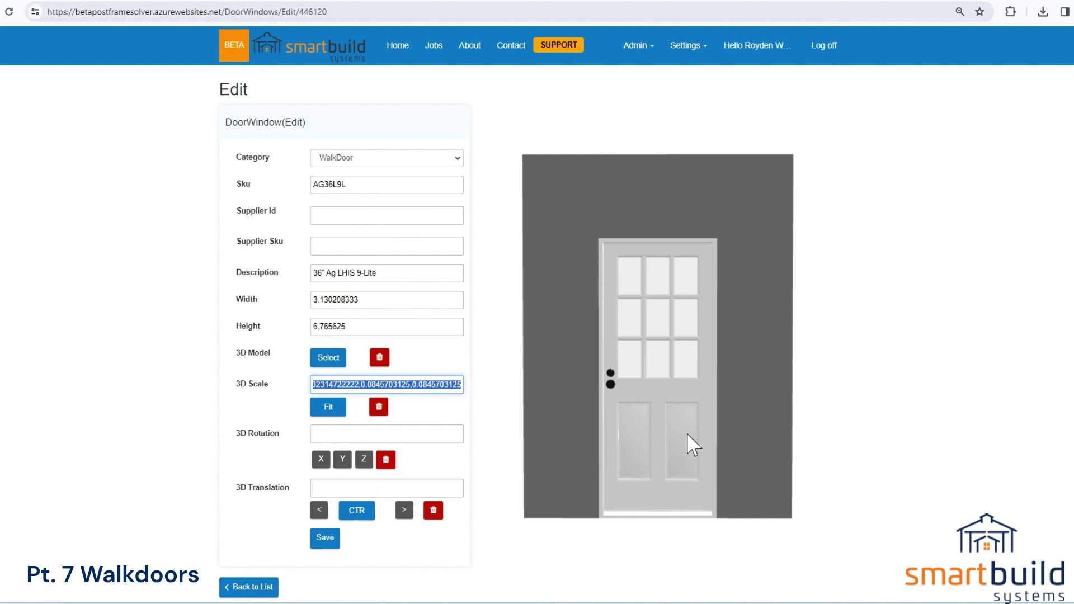
{"action": "left_click_drag", "start_coordinate": [380, 304], "coordinate": [310, 311]}
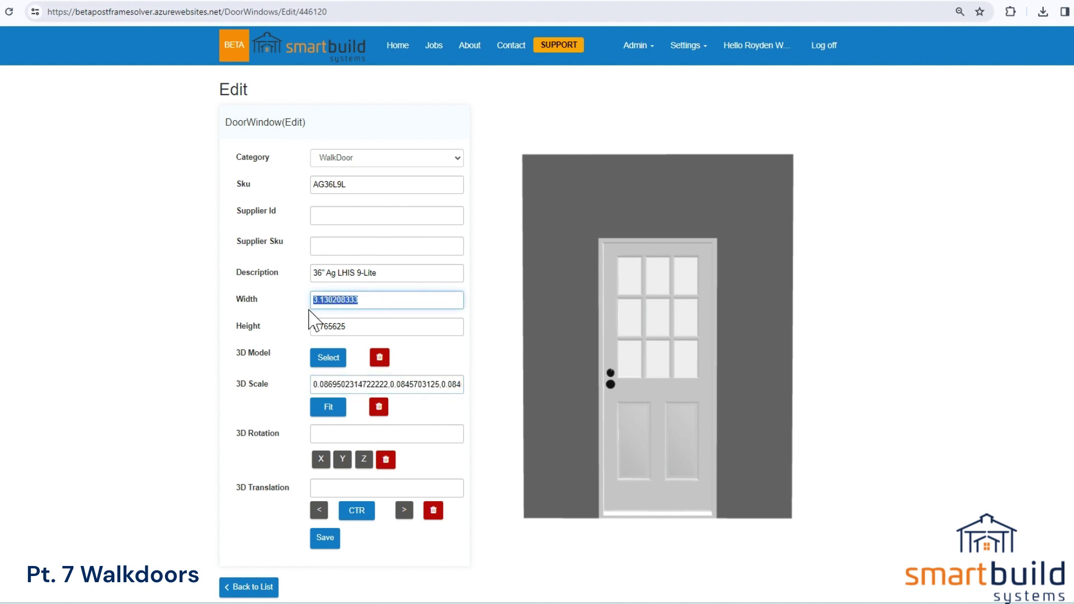
{"action": "type", "text": "4"}
{"action": "left_click_drag", "start_coordinate": [676, 541], "coordinate": [645, 510]}
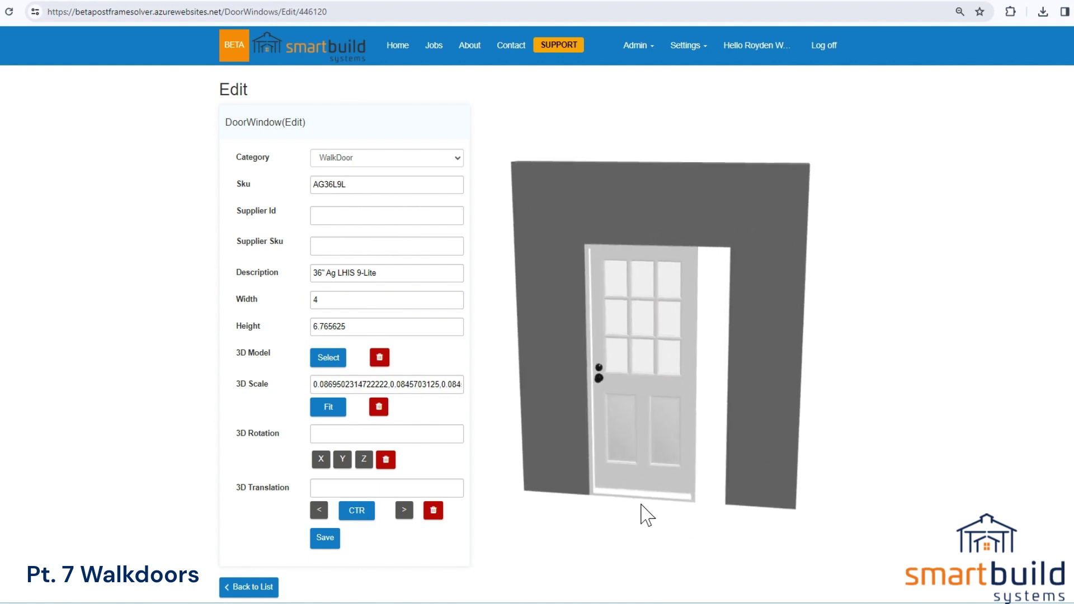
{"action": "left_click", "coordinate": [329, 407]}
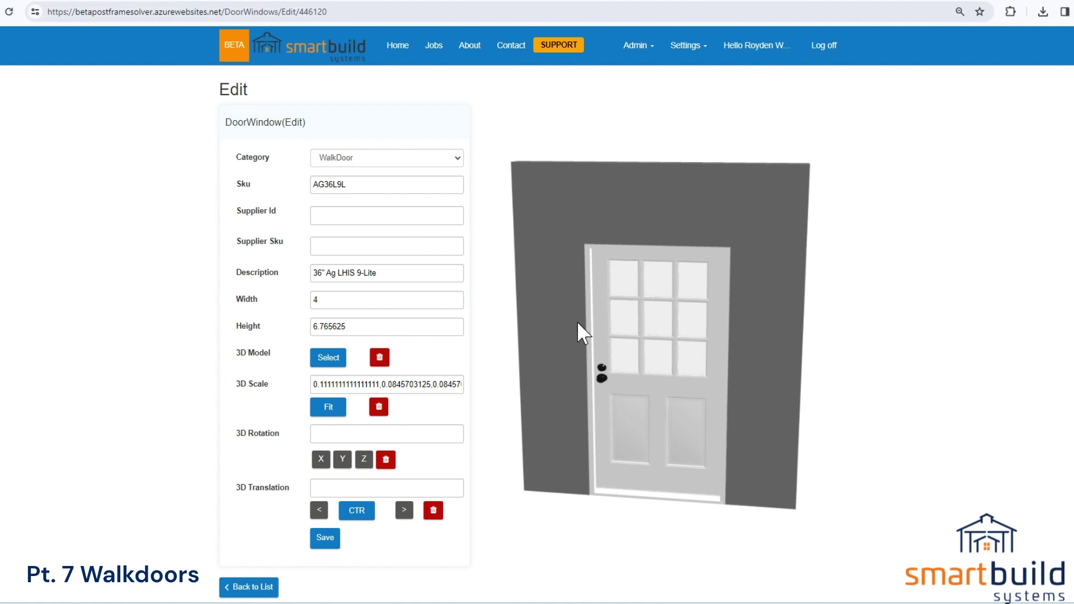
Clear the door's 3D scale and remove its 3D model, leaving the Sku as is
{"action": "left_click", "coordinate": [378, 407]}
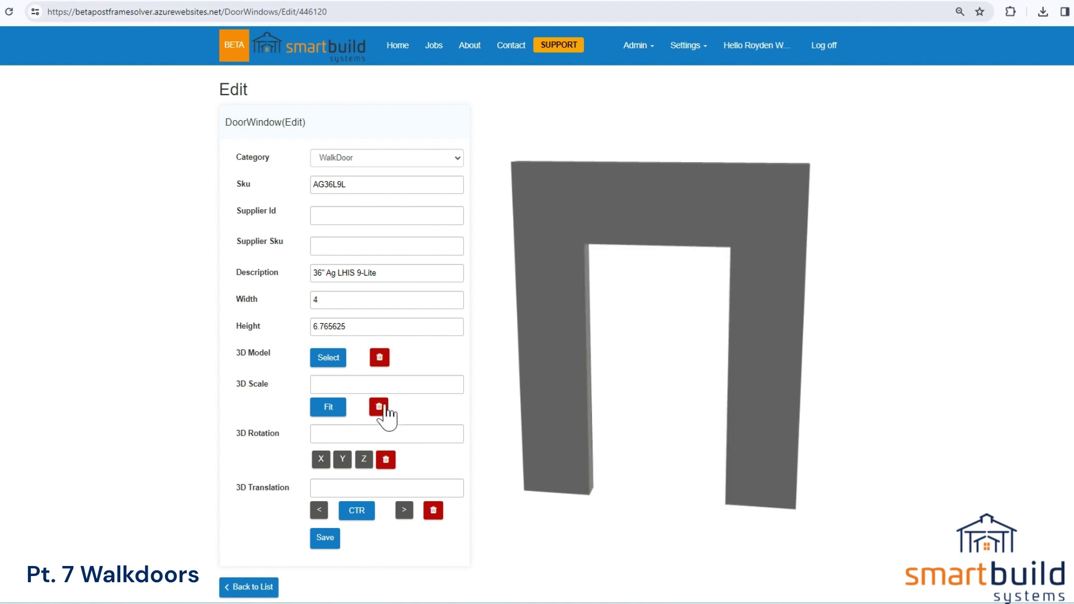
{"action": "left_click", "coordinate": [381, 360]}
{"action": "left_click_drag", "start_coordinate": [520, 383], "coordinate": [392, 246]}
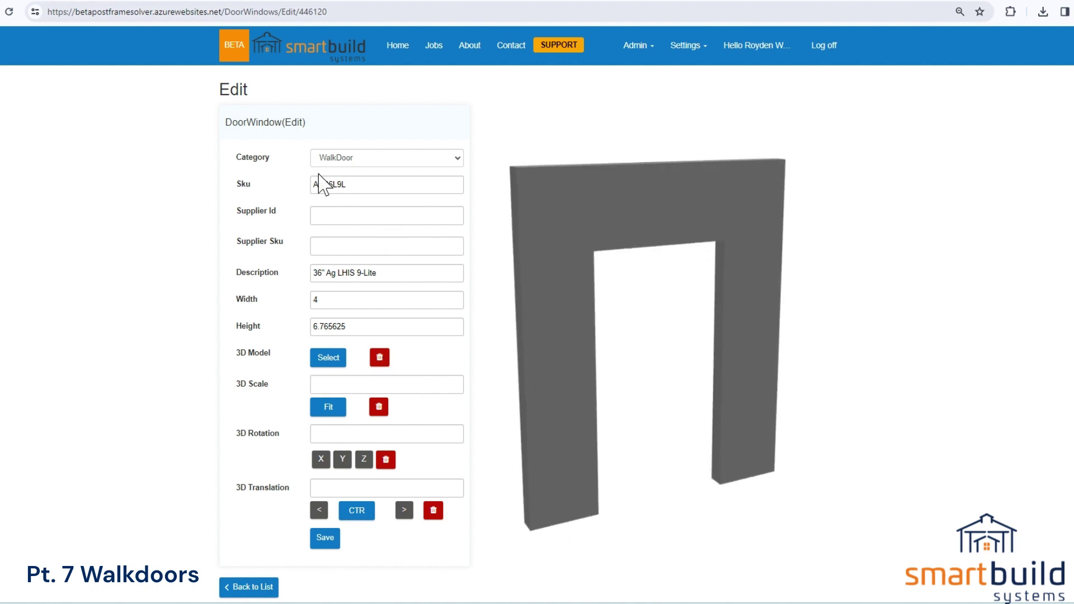
{"action": "left_click_drag", "start_coordinate": [351, 183], "coordinate": [299, 183]}
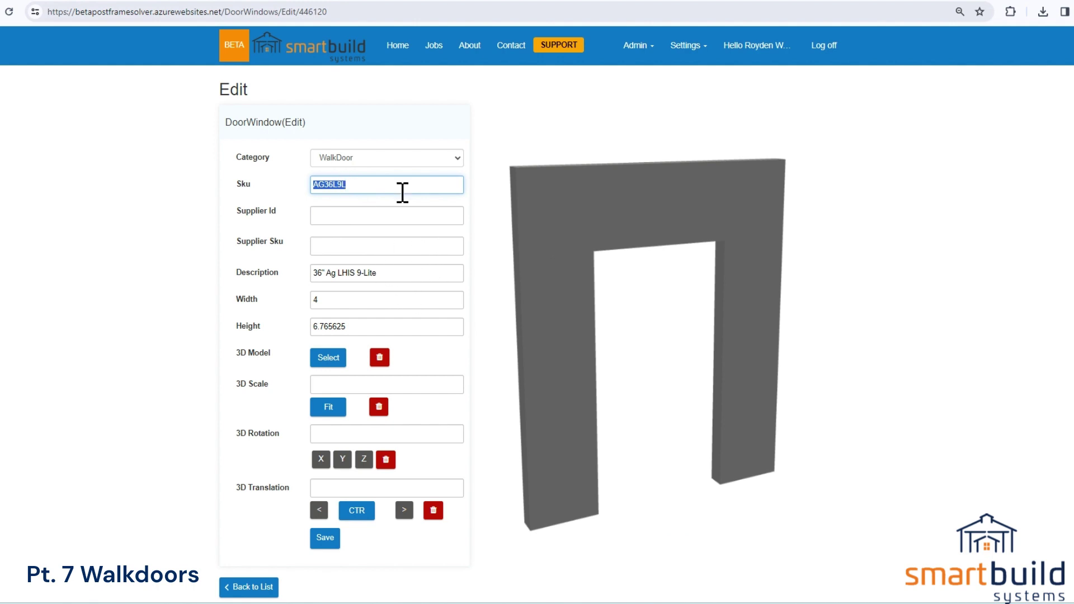
Set the width of the AG36L9L walk door to 3
{"action": "left_click", "coordinate": [337, 305]}
{"action": "type", "text": "3"}
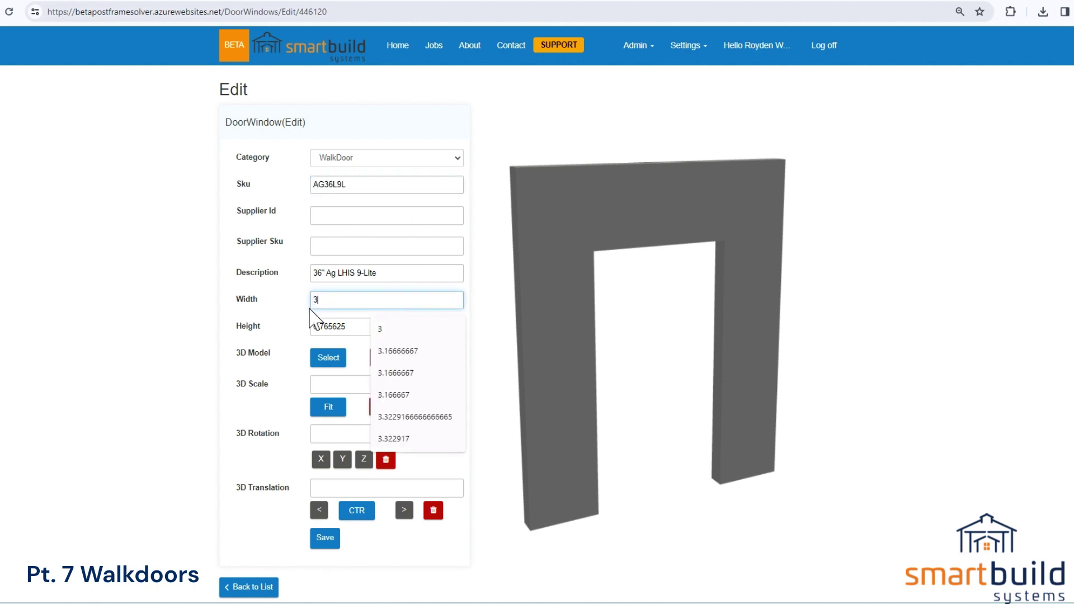
{"action": "left_click", "coordinate": [309, 319]}
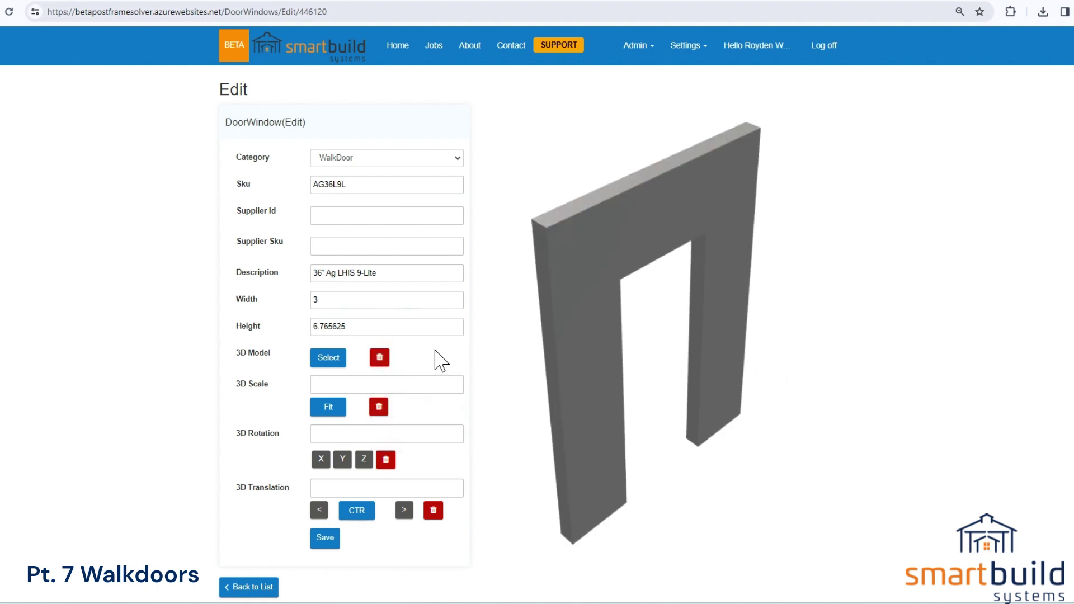
{"action": "left_click_drag", "start_coordinate": [547, 431], "coordinate": [622, 416]}
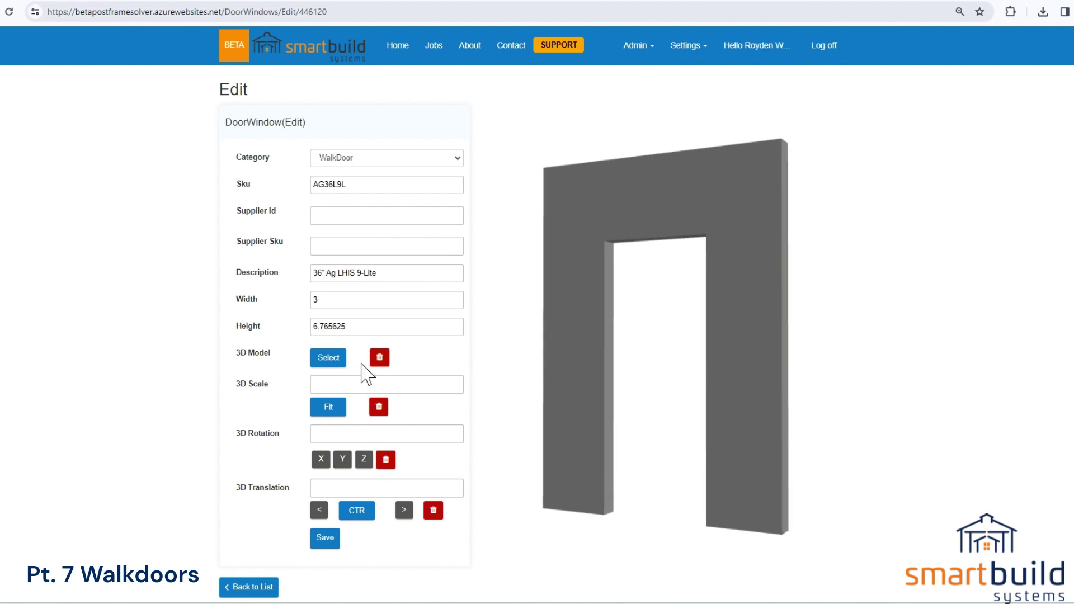
Search the model library for 9 and assign the canned 9 Lite model to the door
{"action": "left_click", "coordinate": [335, 359]}
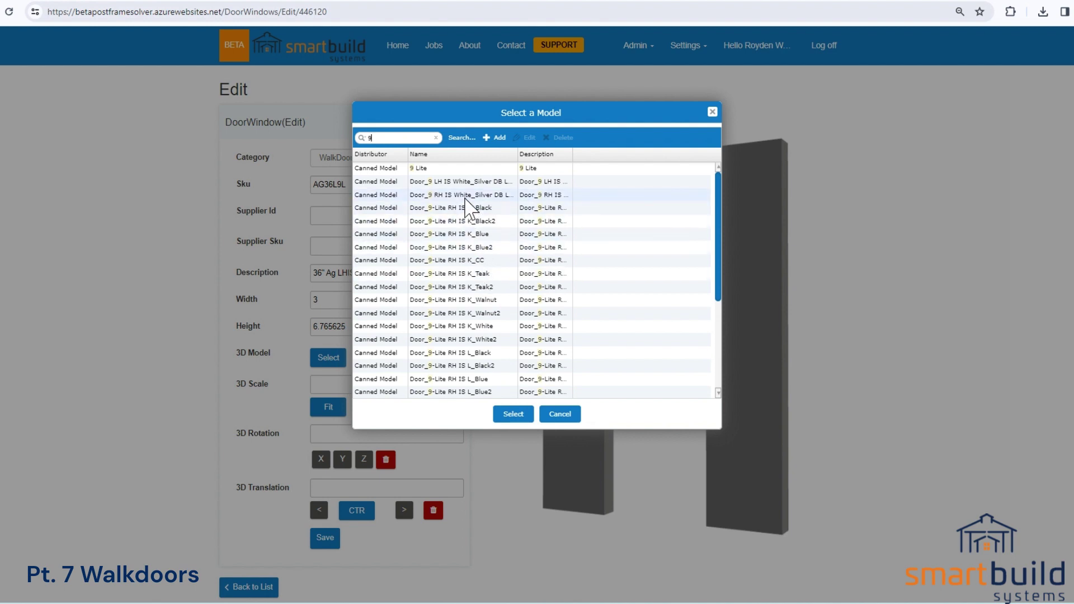
{"action": "left_click", "coordinate": [419, 171]}
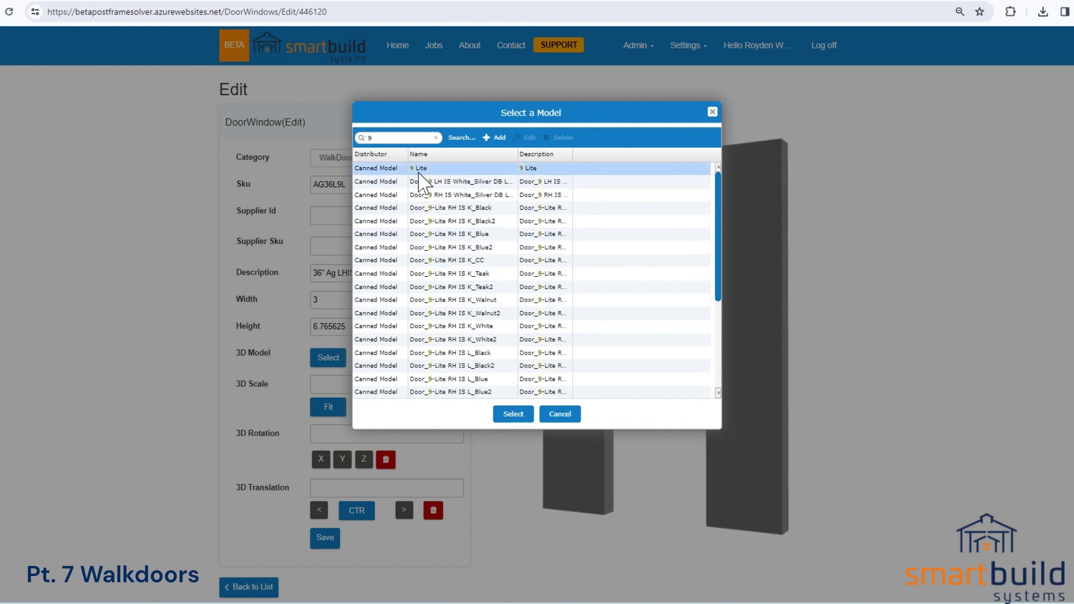
{"action": "left_click", "coordinate": [512, 414]}
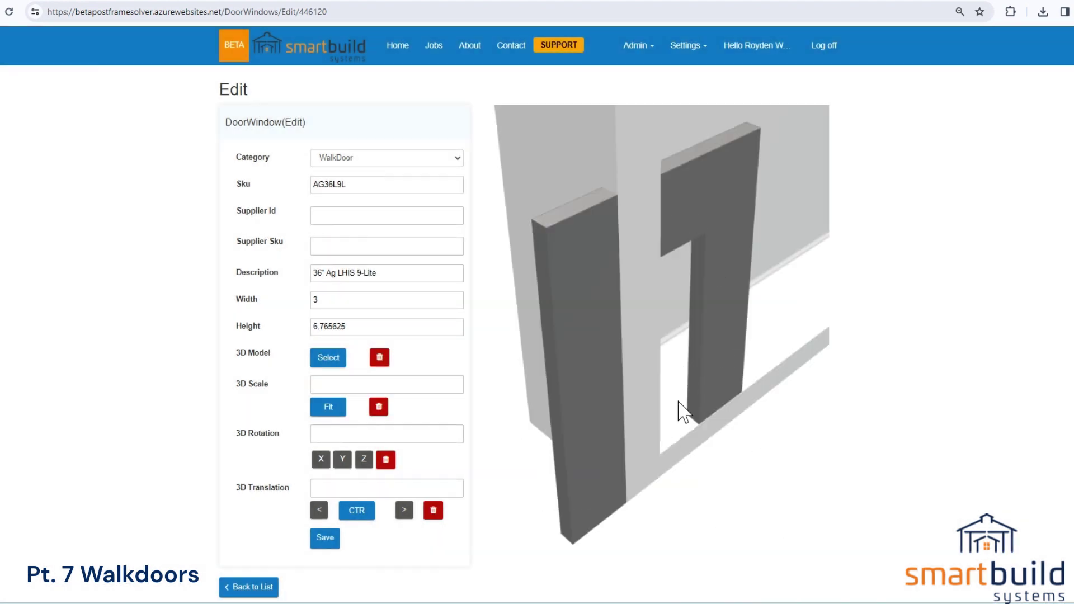
{"action": "left_click_drag", "start_coordinate": [683, 544], "coordinate": [600, 466]}
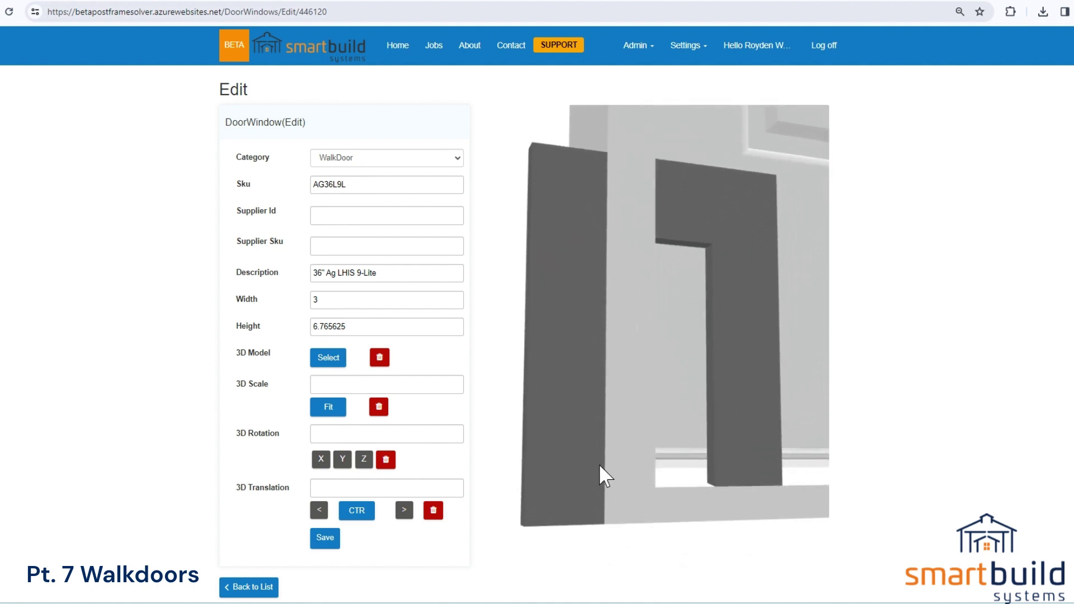
Fit the 9 Lite model to the wall opening and inspect the door up close
{"action": "left_click", "coordinate": [328, 407]}
{"action": "left_click_drag", "start_coordinate": [644, 497], "coordinate": [603, 497]}
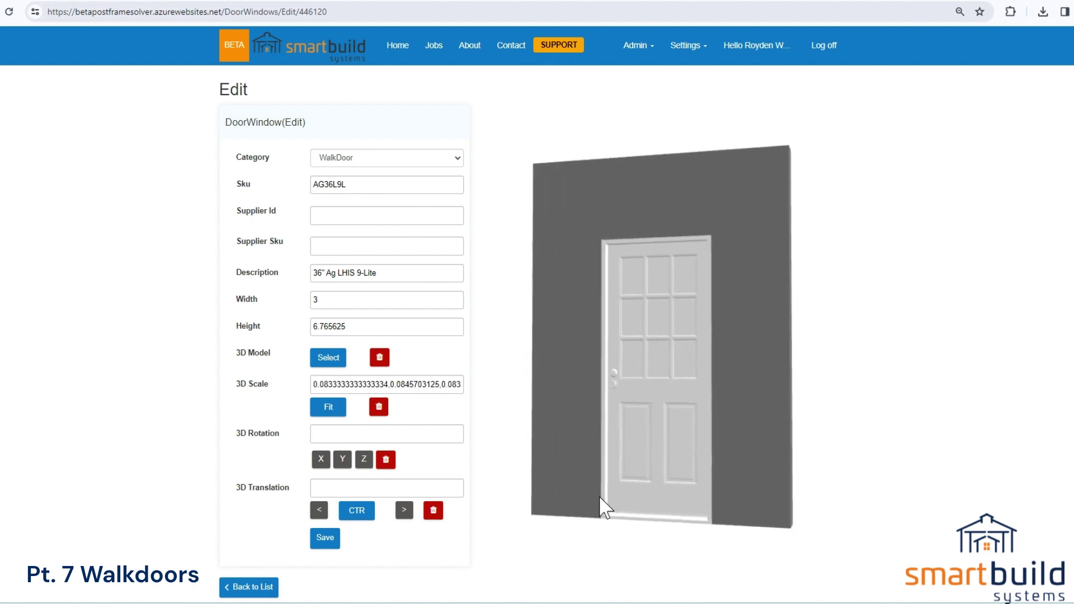
{"action": "scroll", "coordinate": [647, 478], "scroll_direction": "up", "scroll_amount": 5}
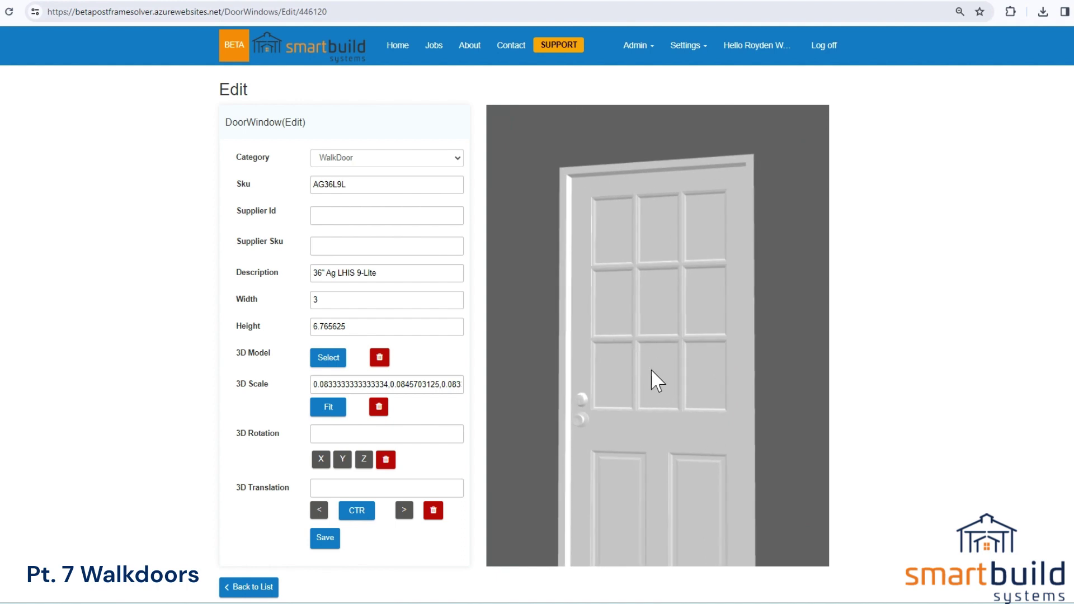
{"action": "scroll", "coordinate": [616, 407], "scroll_direction": "down", "scroll_amount": 2}
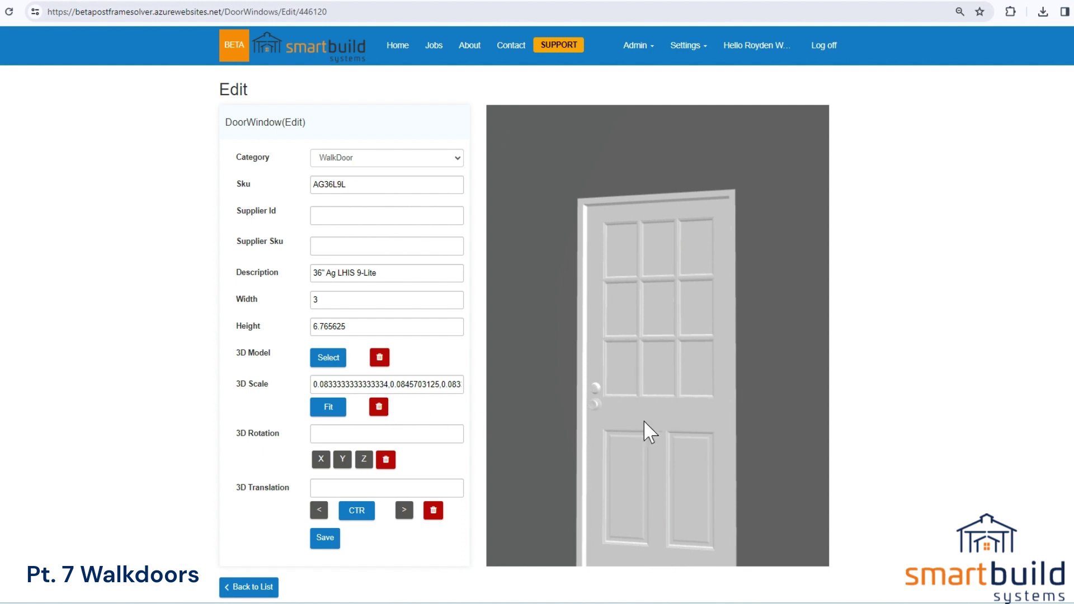
{"action": "mouse_move", "coordinate": [644, 421]}
{"action": "left_mouse_down"}
{"action": "mouse_move", "coordinate": [618, 398]}
{"action": "mouse_move", "coordinate": [649, 435]}
{"action": "left_mouse_up"}
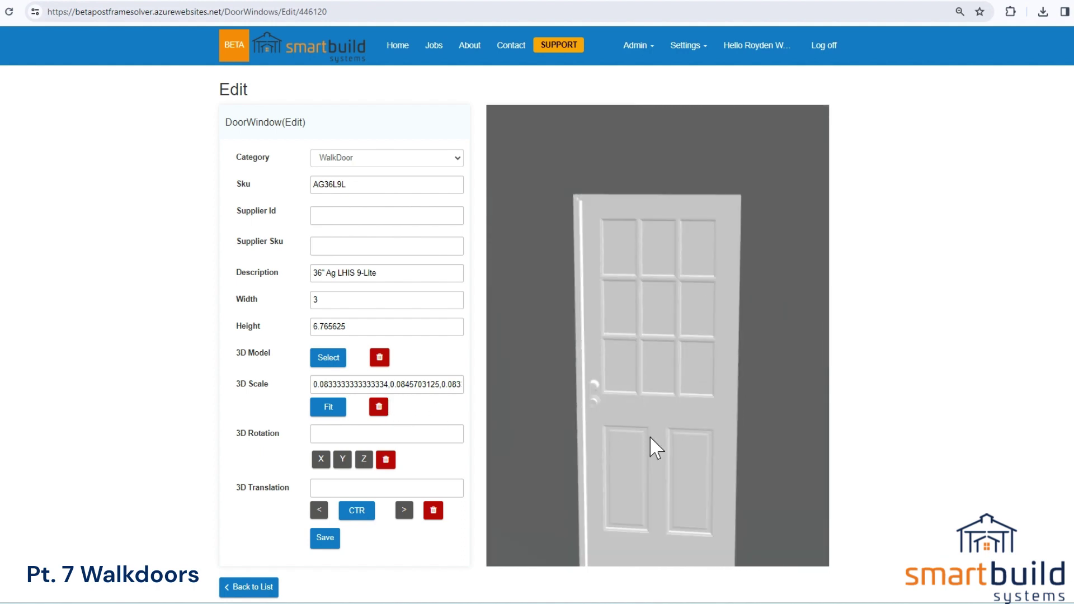
Clear the 3D scale and model, search the models for 9, and assign Door_9 LH IS White_Silver DB Lever to the door
{"action": "left_click", "coordinate": [379, 408]}
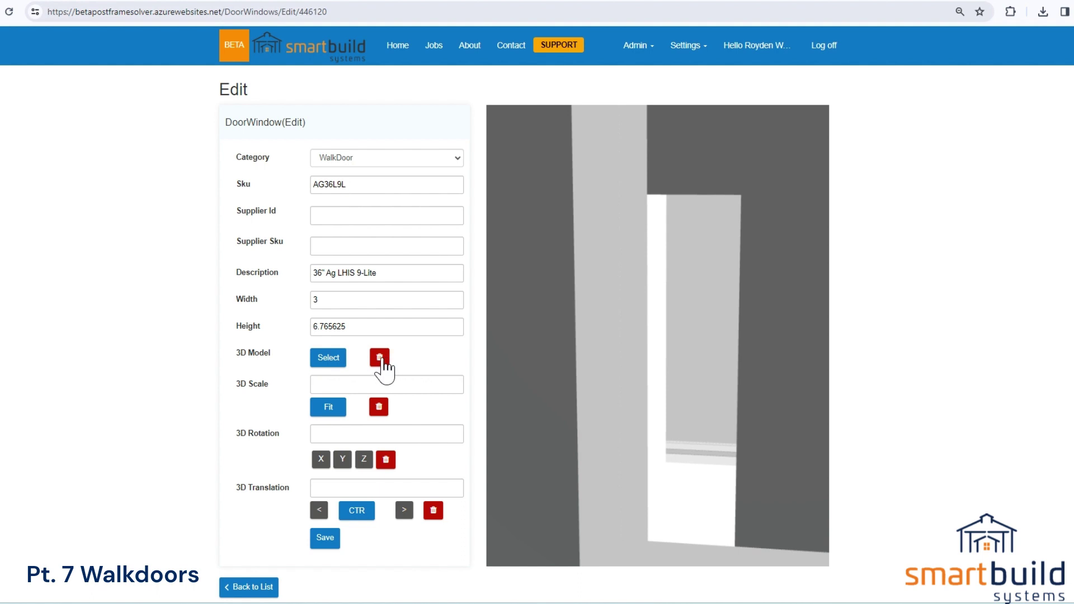
{"action": "left_click", "coordinate": [379, 358]}
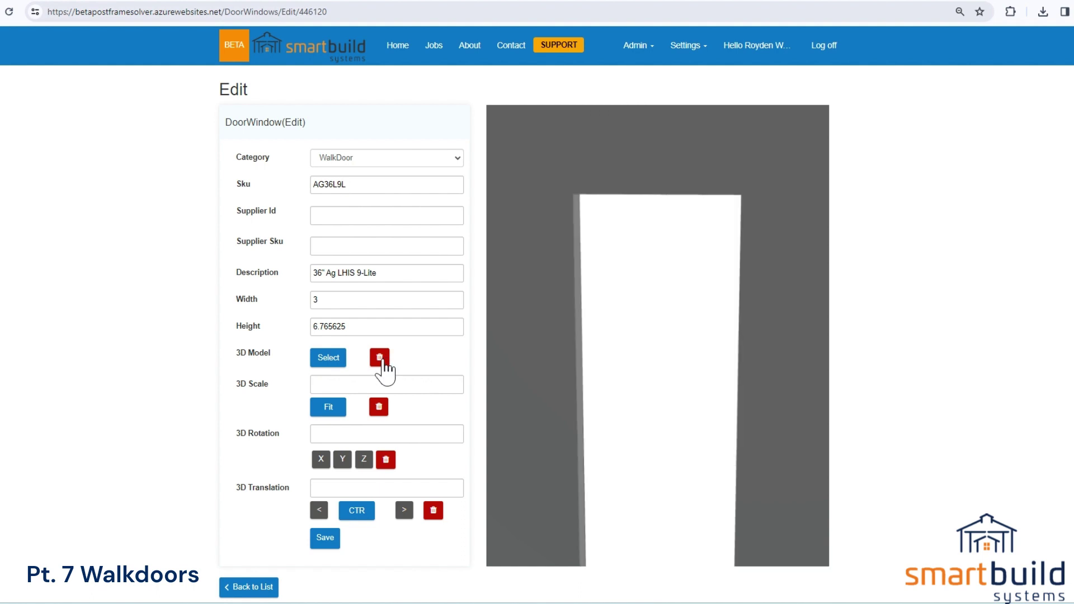
{"action": "left_click", "coordinate": [317, 358]}
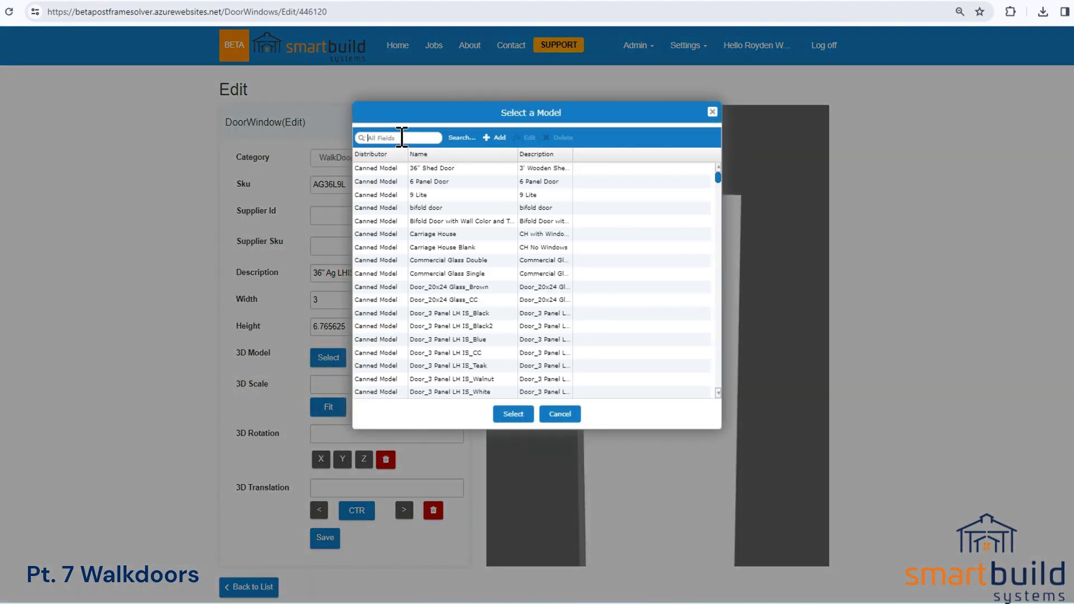
{"action": "type", "text": "9"}
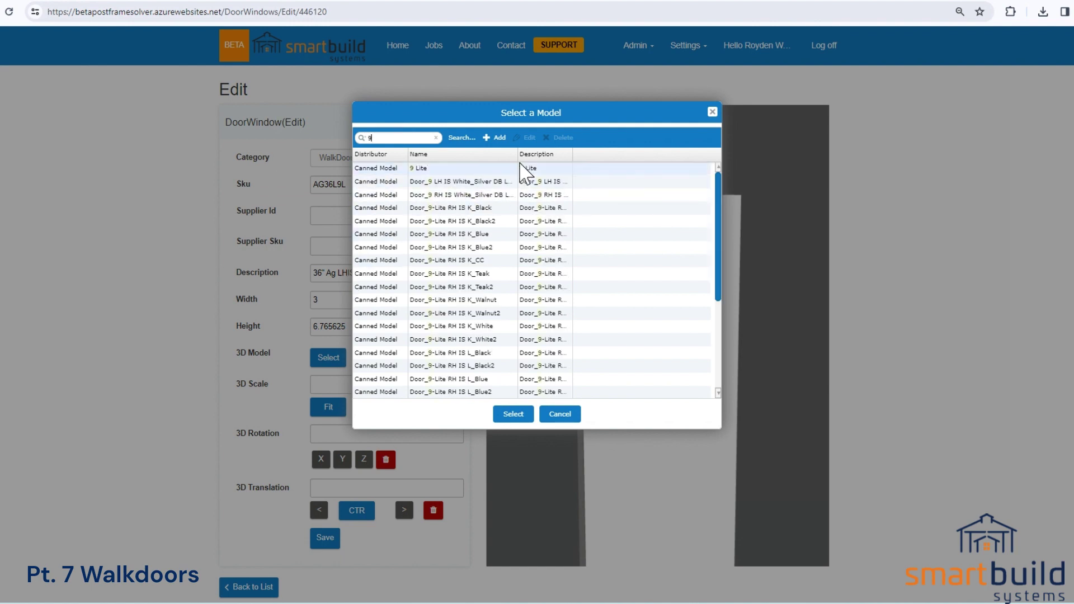
{"action": "left_click_drag", "start_coordinate": [517, 154], "coordinate": [551, 154]}
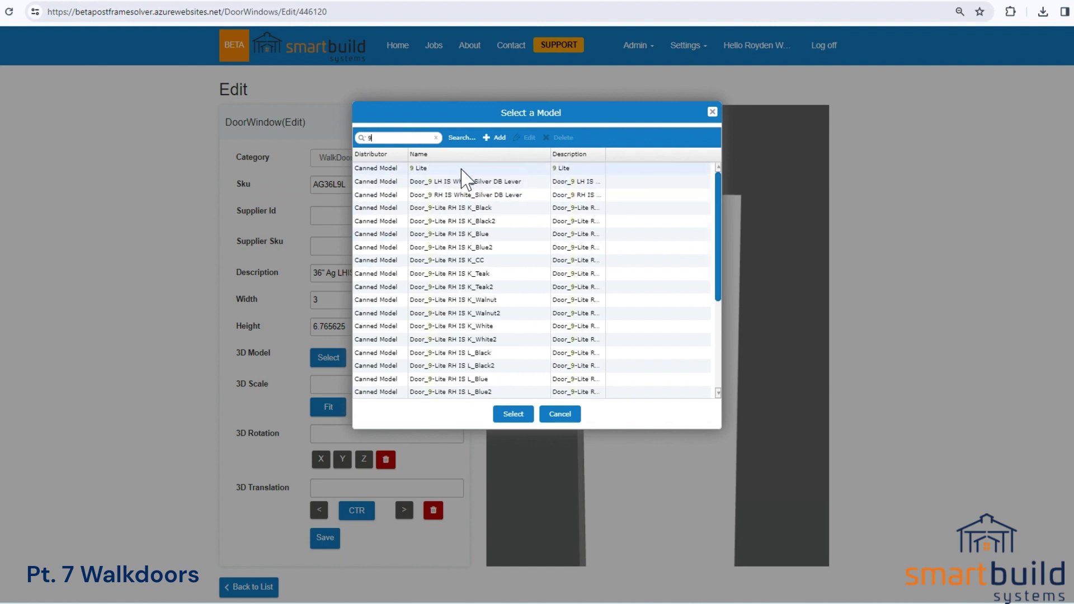
{"action": "left_click", "coordinate": [444, 184]}
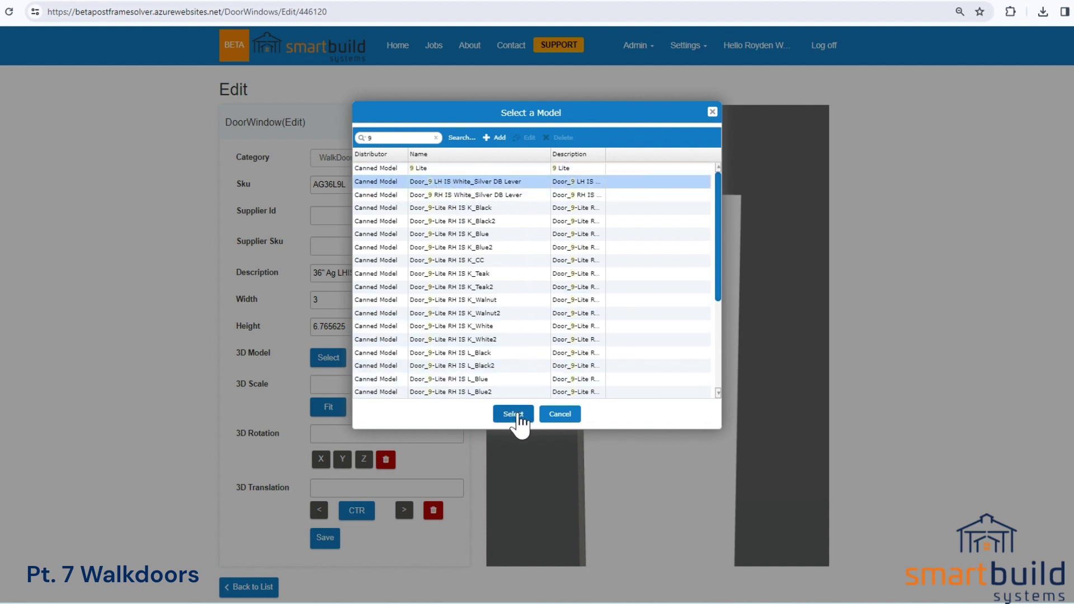
{"action": "left_click", "coordinate": [513, 414]}
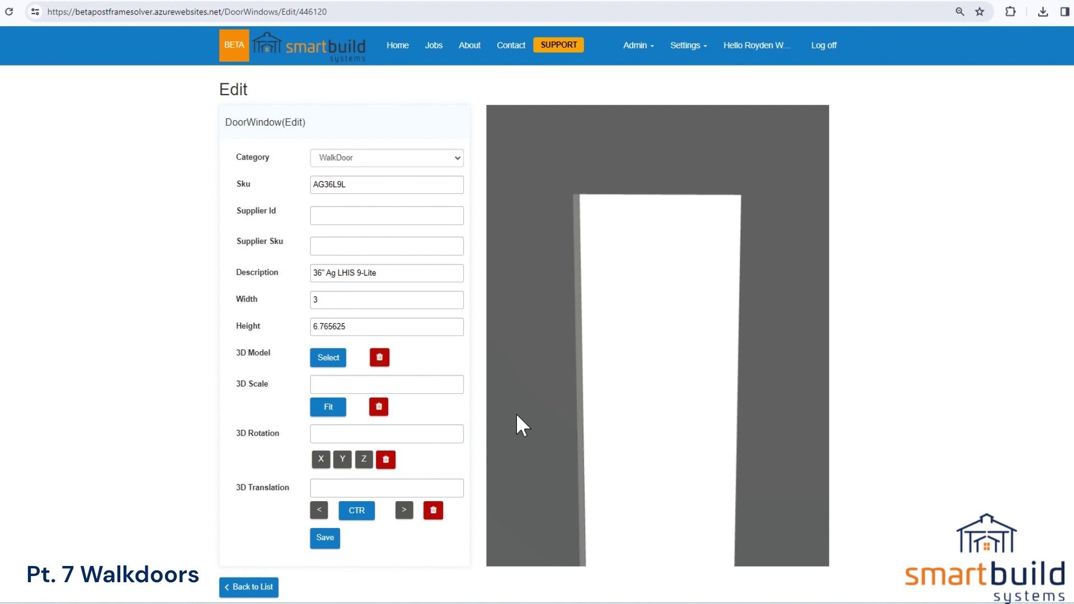
Fit the Door_9 LH IS White_Silver DB Lever model to the wall opening and inspect the door in 3D
{"action": "left_click_drag", "start_coordinate": [606, 346], "coordinate": [623, 401]}
{"action": "left_click", "coordinate": [328, 408]}
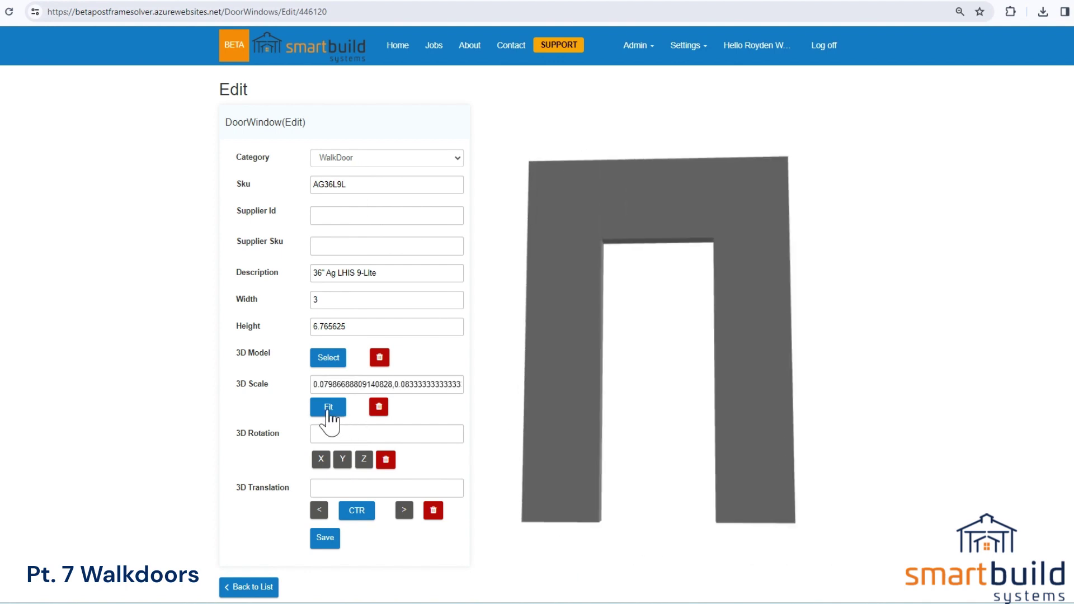
{"action": "left_click_drag", "start_coordinate": [682, 532], "coordinate": [618, 541]}
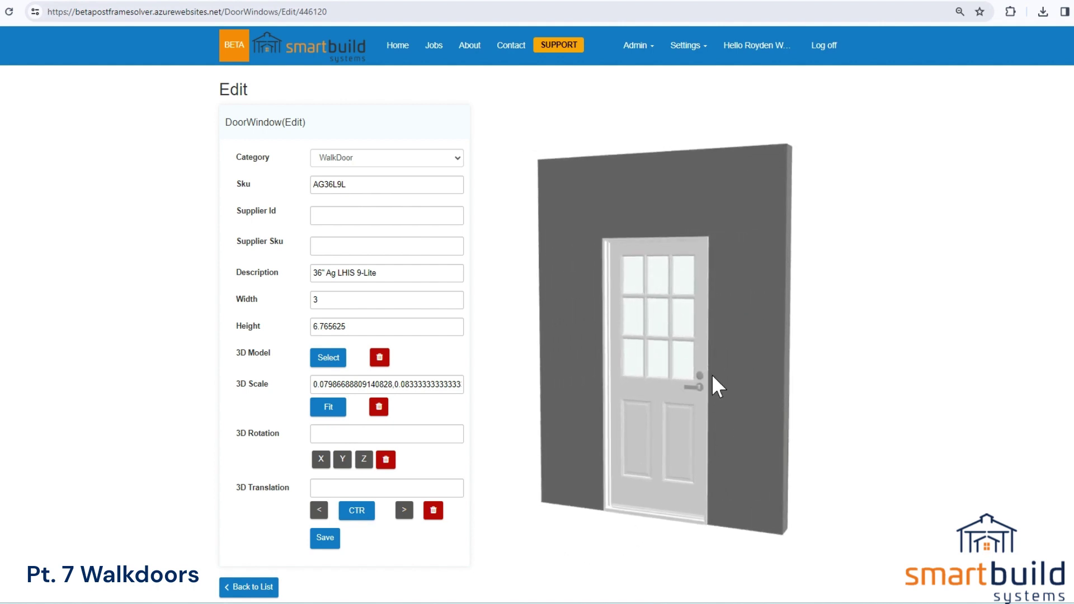
{"action": "left_click_drag", "start_coordinate": [604, 433], "coordinate": [621, 456]}
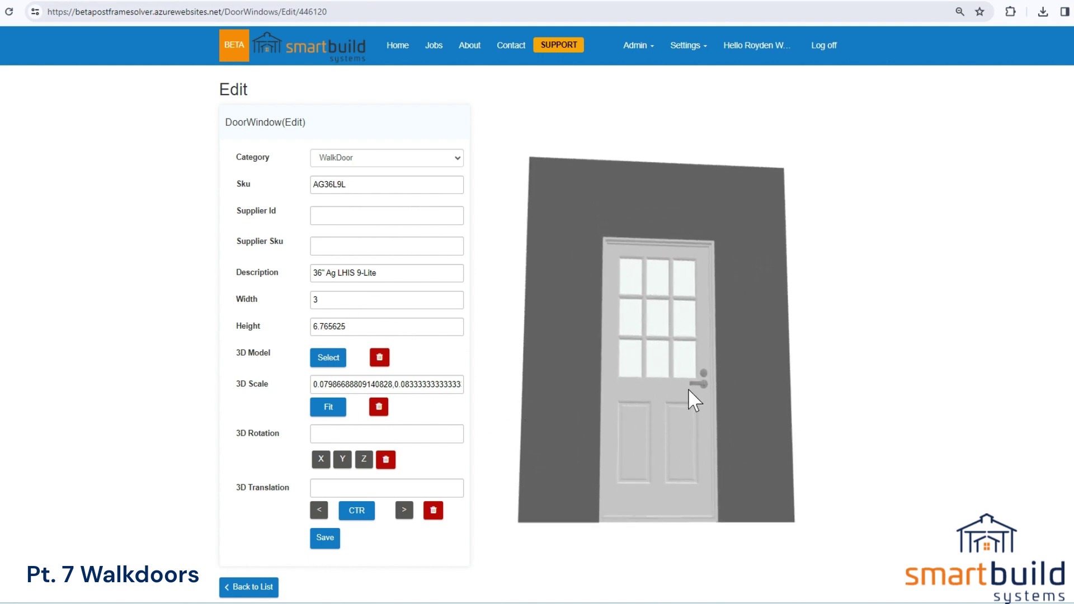
Try shifting the door model with a 3D translation, clear the translation, and inspect the door in its wall opening
{"action": "left_click", "coordinate": [404, 510]}
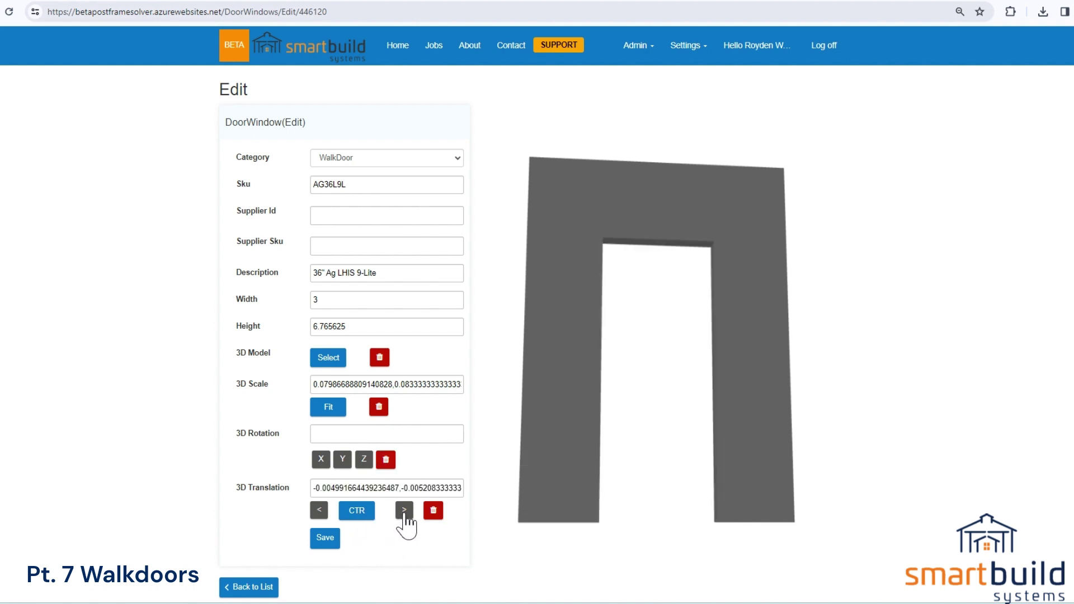
{"action": "left_click_drag", "start_coordinate": [539, 531], "coordinate": [513, 520]}
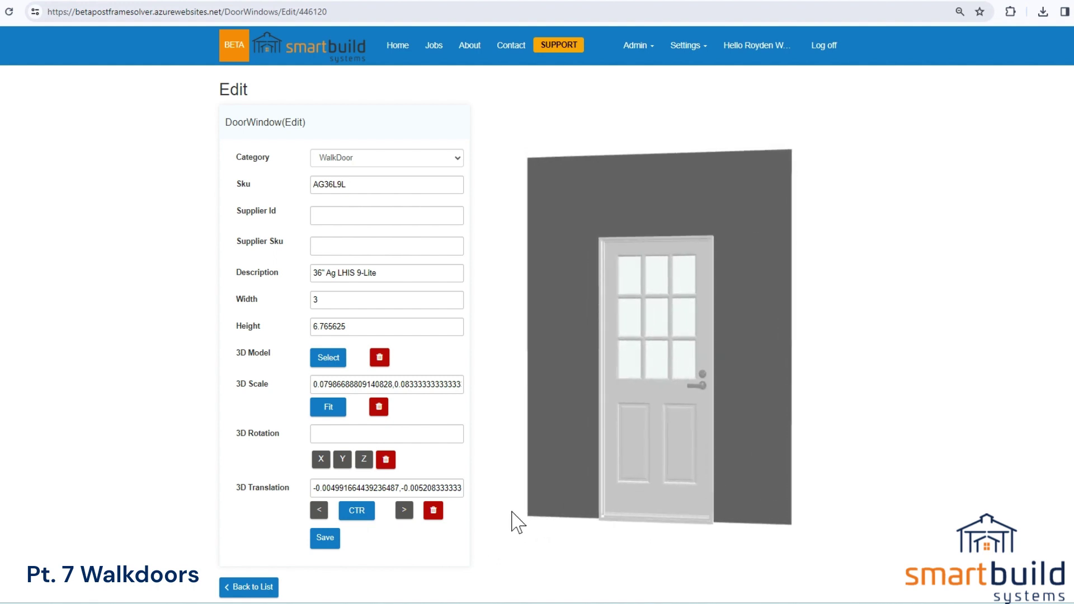
{"action": "left_click", "coordinate": [432, 510]}
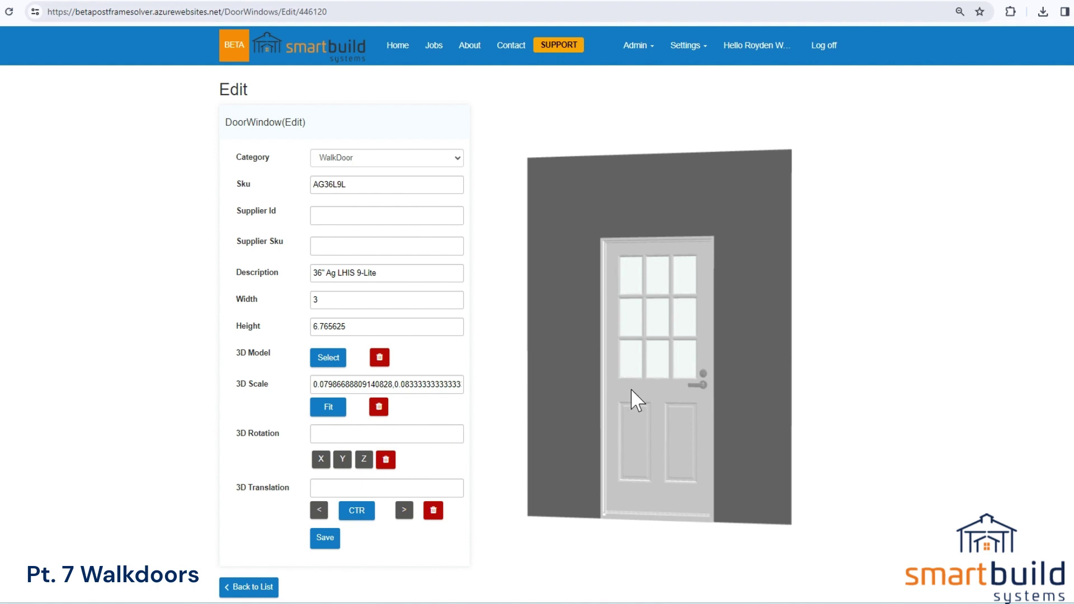
{"action": "left_click_drag", "start_coordinate": [633, 392], "coordinate": [621, 413]}
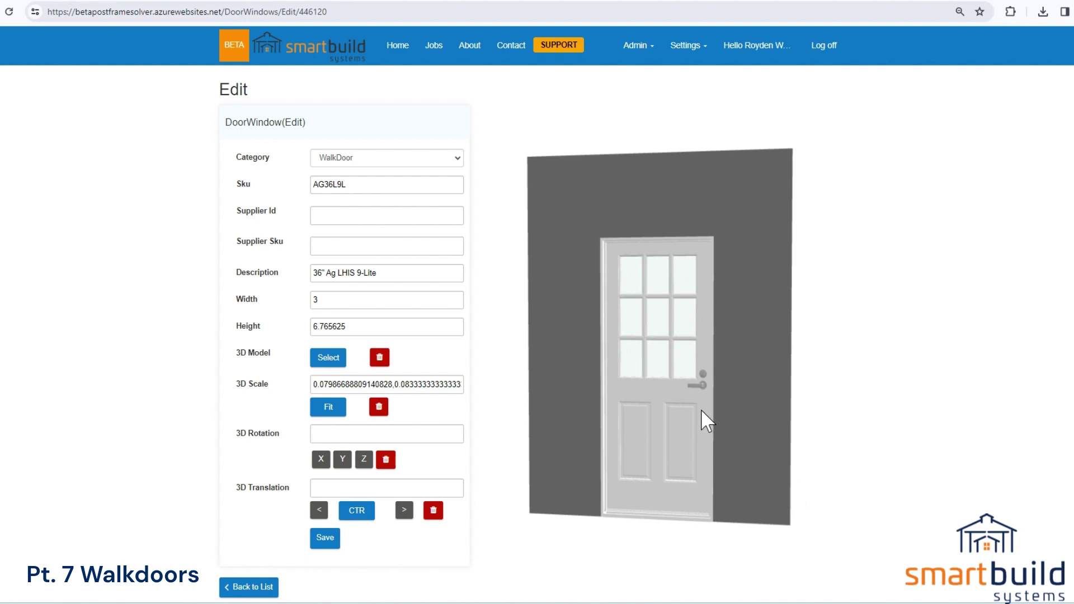
{"action": "left_click_drag", "start_coordinate": [703, 420], "coordinate": [703, 381]}
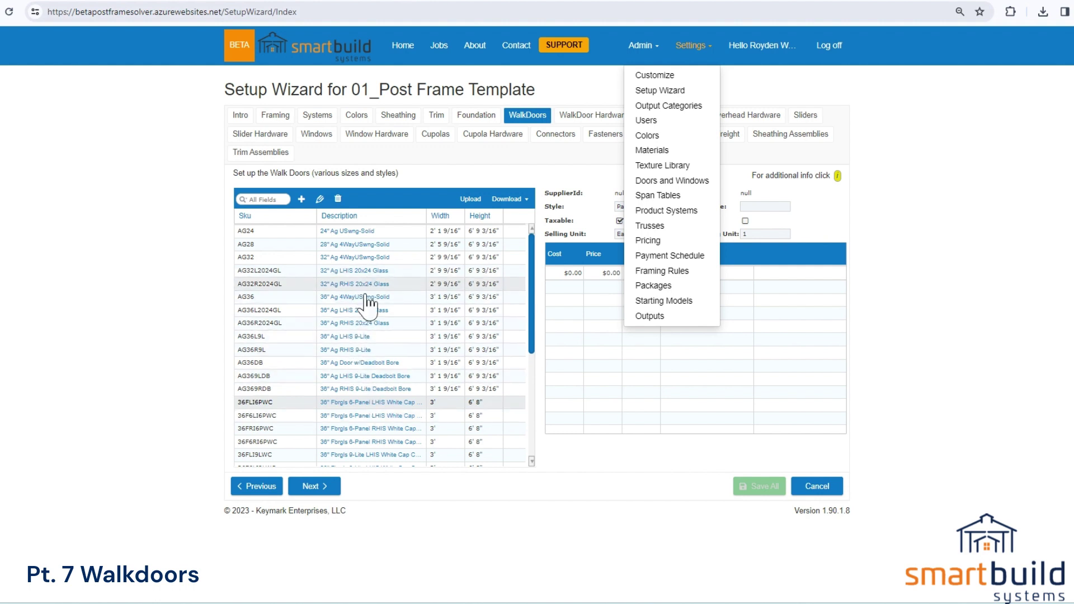
Review the Doors & Windows materials in the Barn Plans job review, widening the Material column to read the full descriptions
{"action": "scroll", "coordinate": [386, 434], "scroll_direction": "down", "scroll_amount": 4}
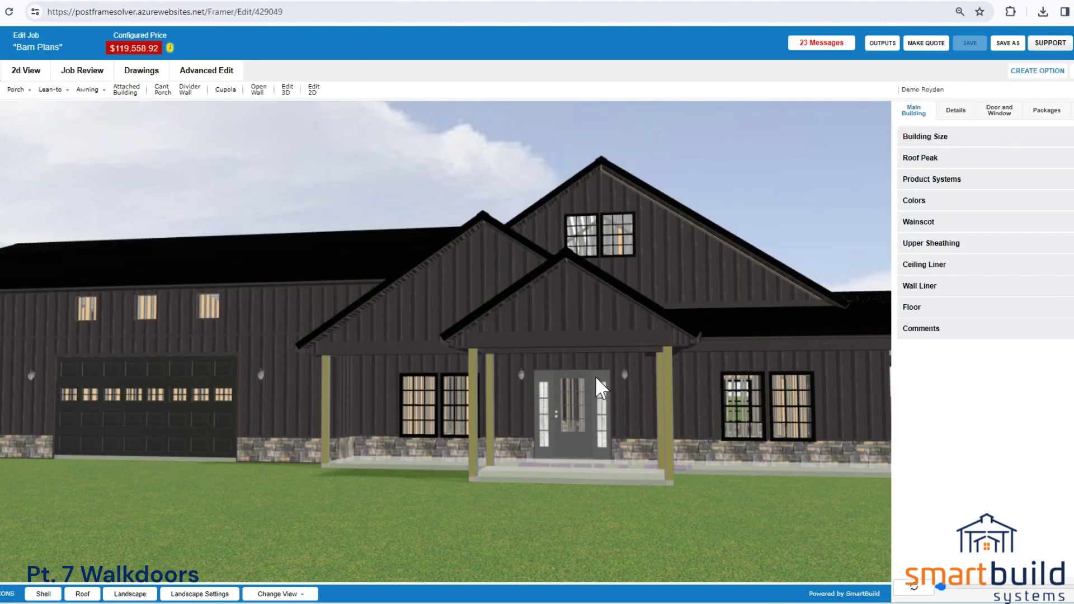
{"action": "left_click", "coordinate": [87, 72]}
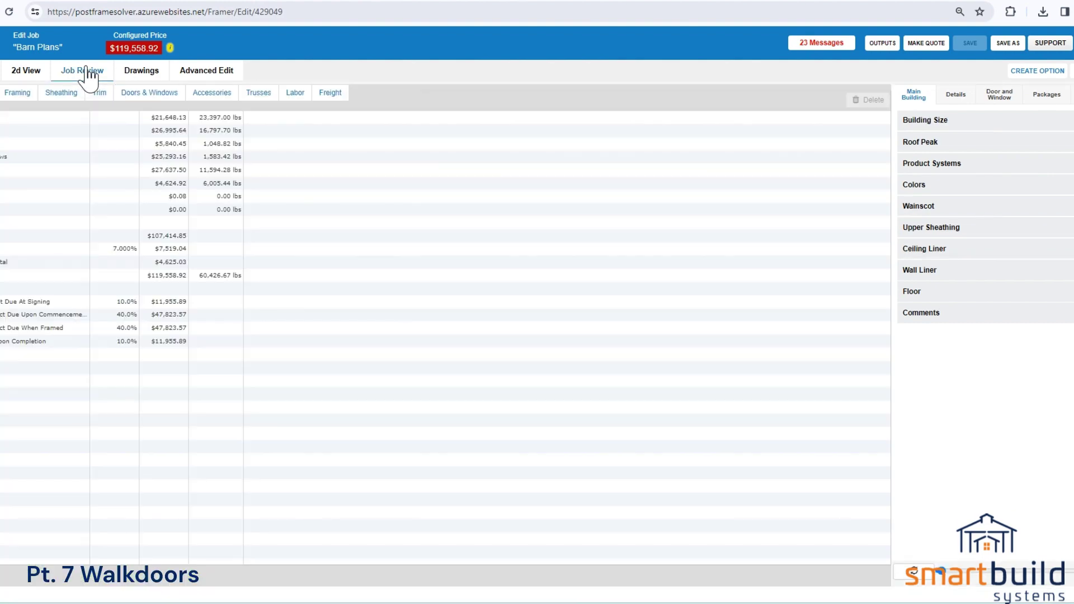
{"action": "left_click", "coordinate": [146, 96]}
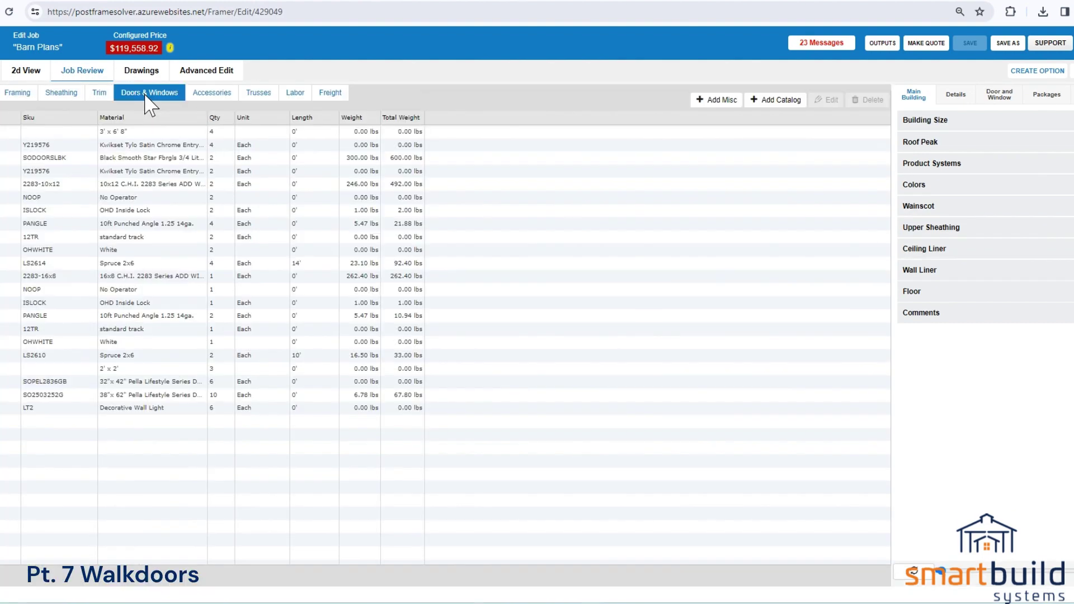
{"action": "left_click", "coordinate": [129, 50]}
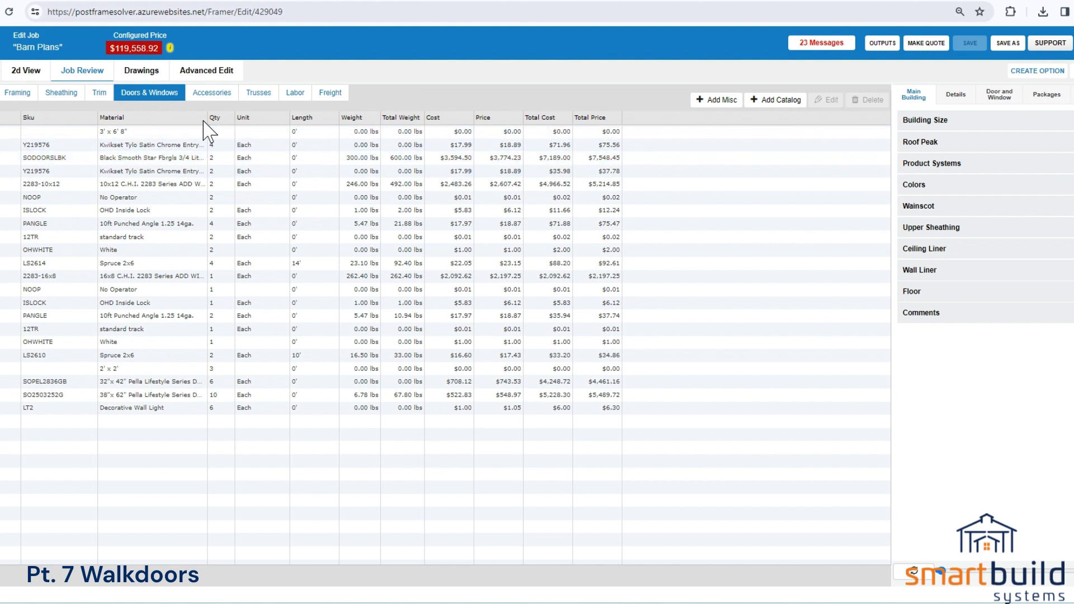
{"action": "left_click_drag", "start_coordinate": [208, 118], "coordinate": [288, 120]}
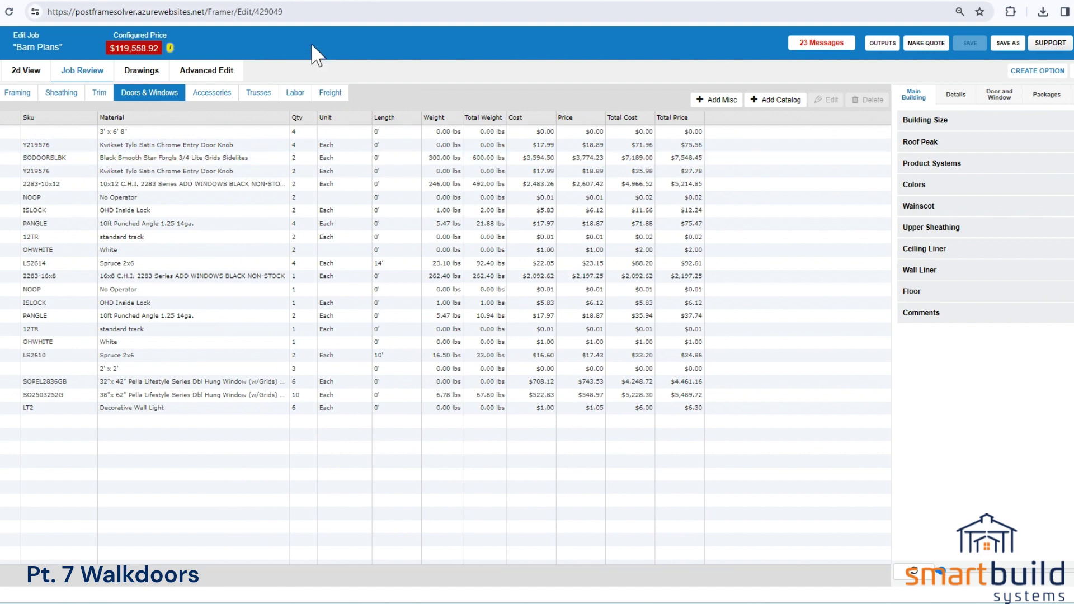
Check the WalkDoors list in the Setup Wizard, and inspect the front entry door of the Barn Plans building in 3D
{"action": "left_click", "coordinate": [324, 1]}
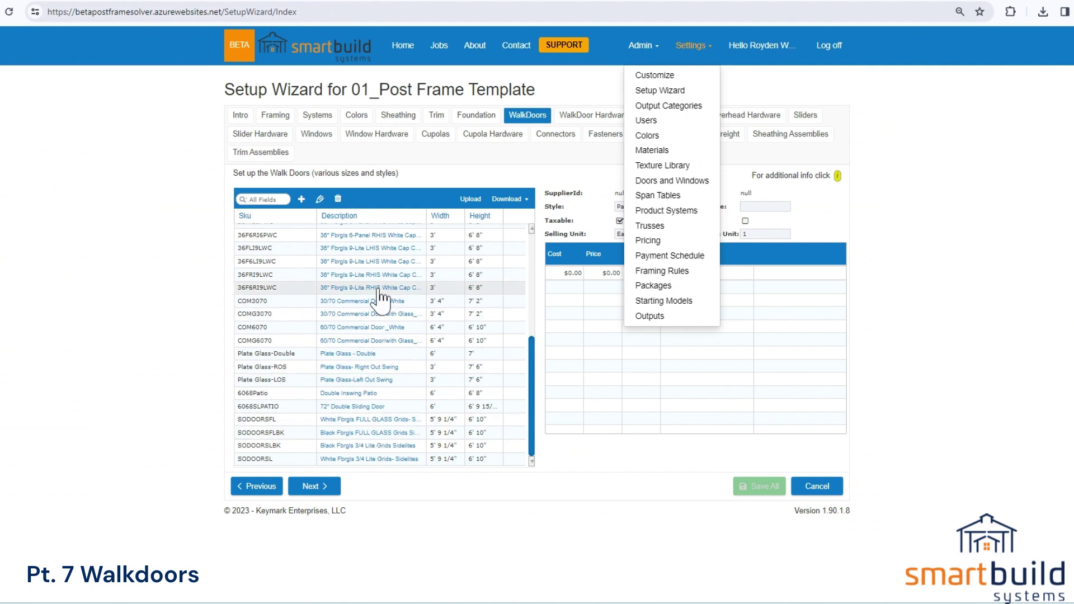
{"action": "left_click", "coordinate": [184, 2]}
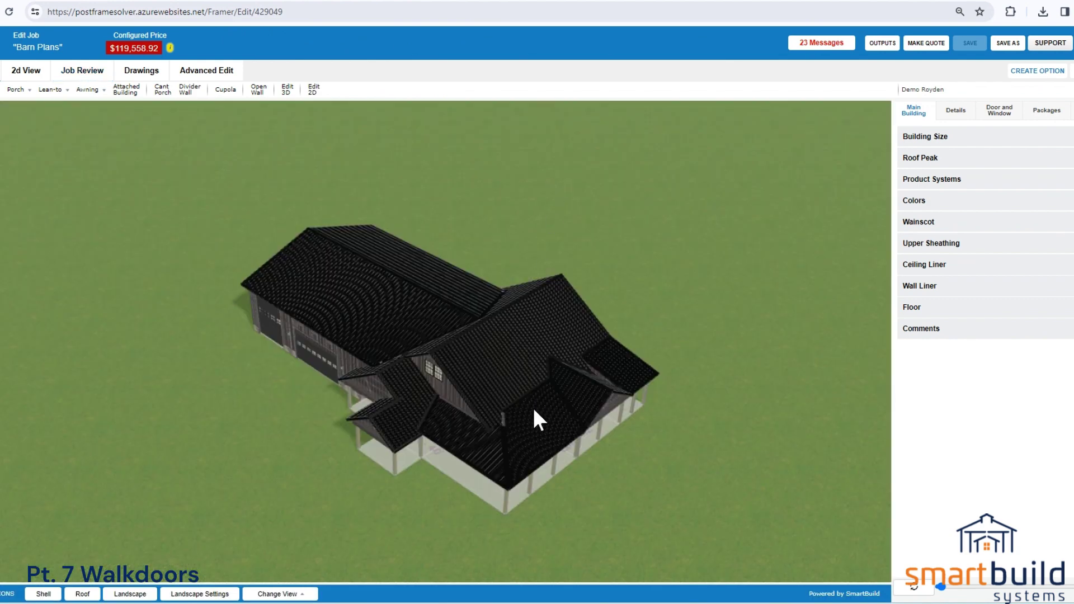
{"action": "left_click_drag", "start_coordinate": [532, 405], "coordinate": [608, 354]}
{"action": "scroll", "coordinate": [602, 372], "scroll_direction": "up", "scroll_amount": 3}
{"action": "left_click_drag", "start_coordinate": [597, 390], "coordinate": [576, 435]}
{"action": "scroll", "coordinate": [555, 419], "scroll_direction": "up", "scroll_amount": 4}
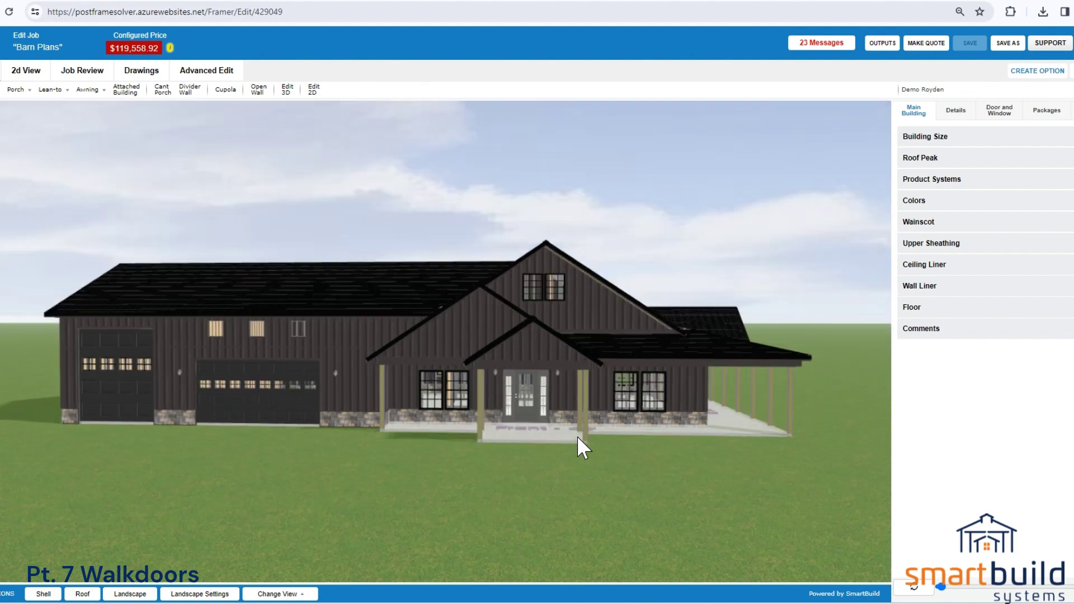
Try adding a miscellaneous Doors & Windows item with usage "door cost", material "special order door" and price $400.00
{"action": "left_click", "coordinate": [89, 71]}
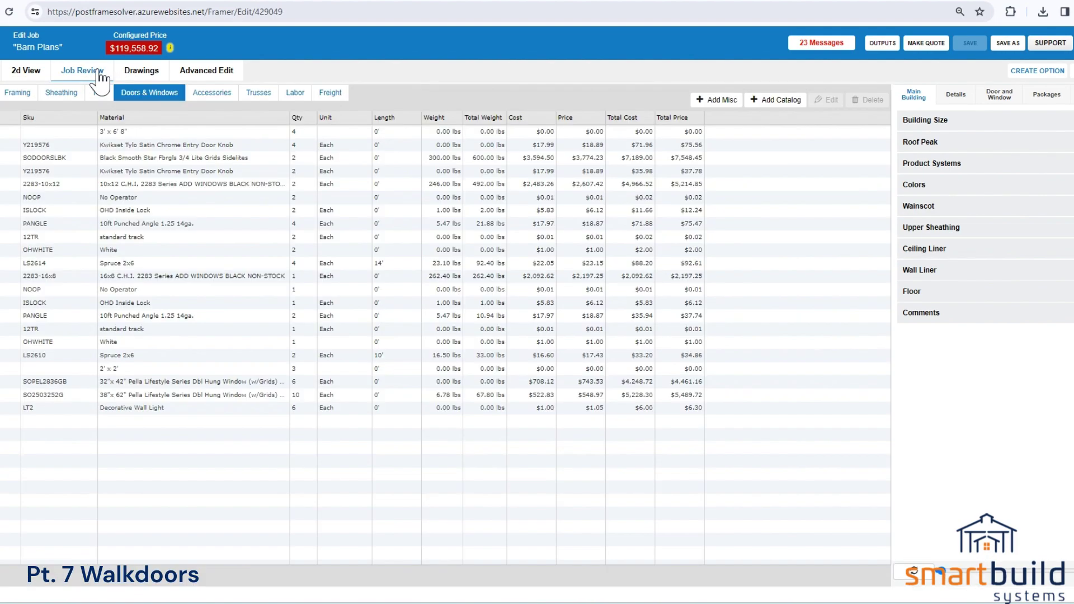
{"action": "left_click", "coordinate": [716, 101]}
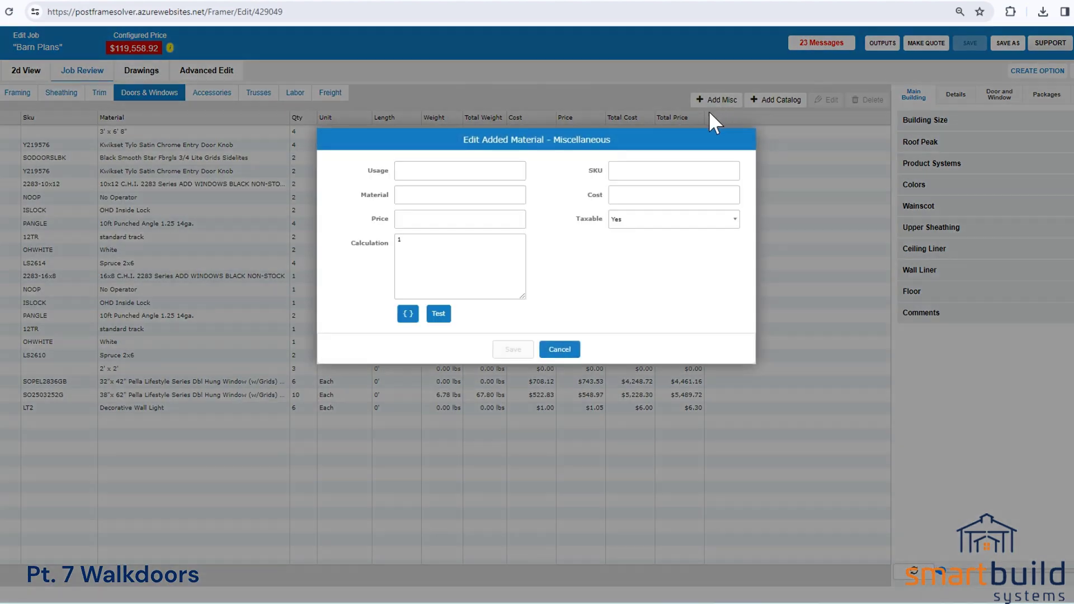
{"action": "left_click", "coordinate": [442, 172]}
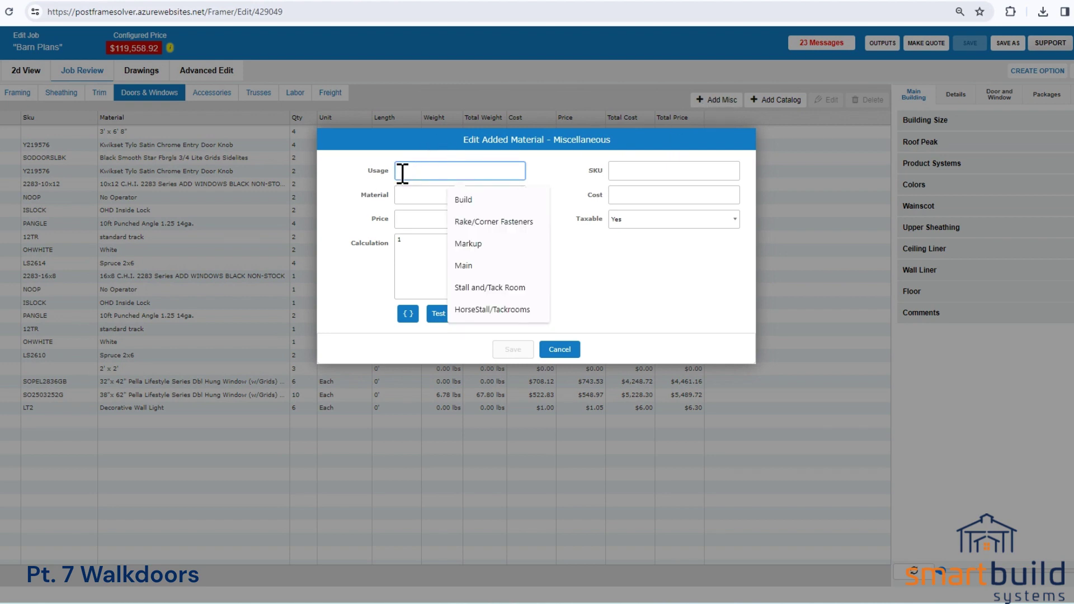
{"action": "type", "text": "door cost"}
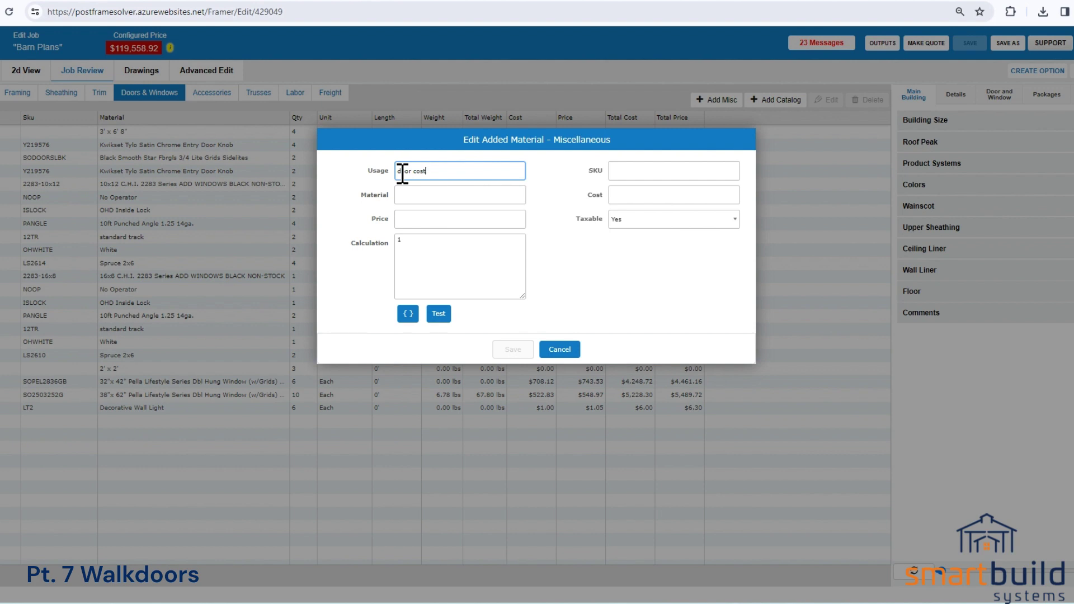
{"action": "left_click", "coordinate": [407, 193]}
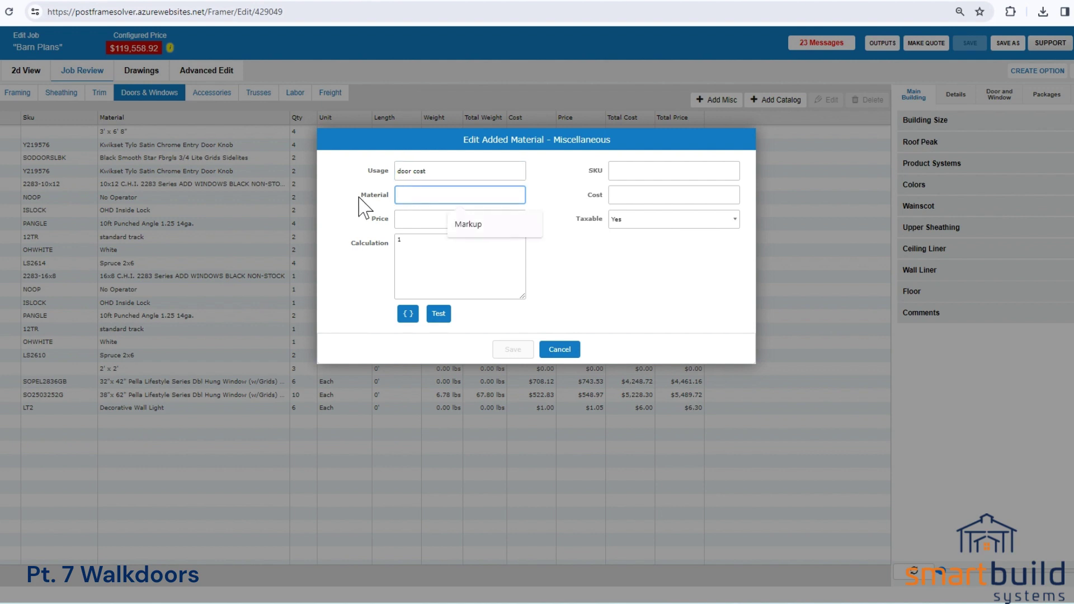
{"action": "type", "text": "special order door"}
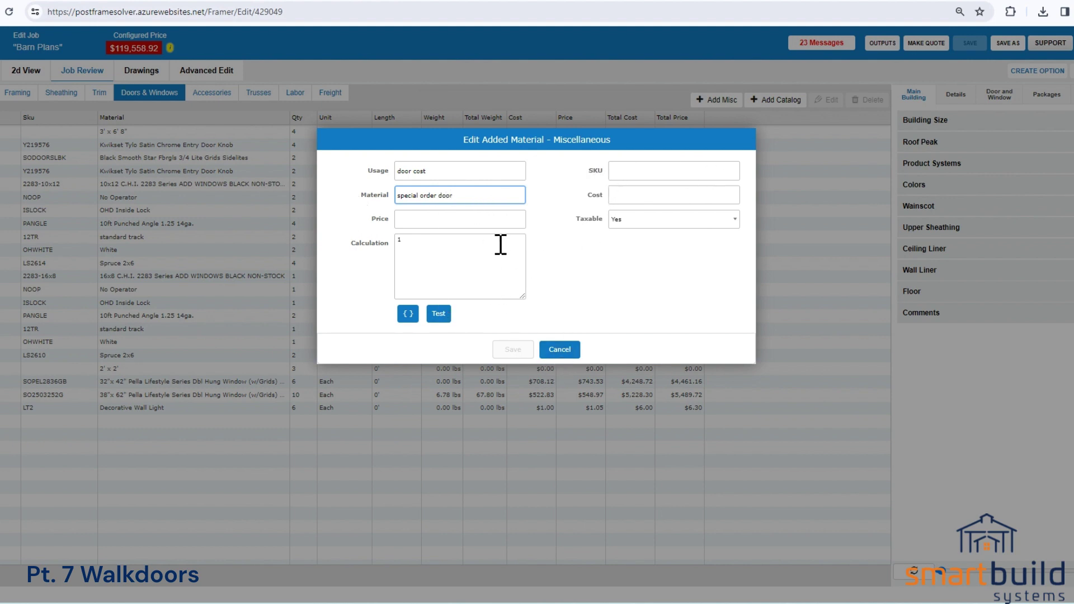
{"action": "left_click_drag", "start_coordinate": [407, 247], "coordinate": [385, 246]}
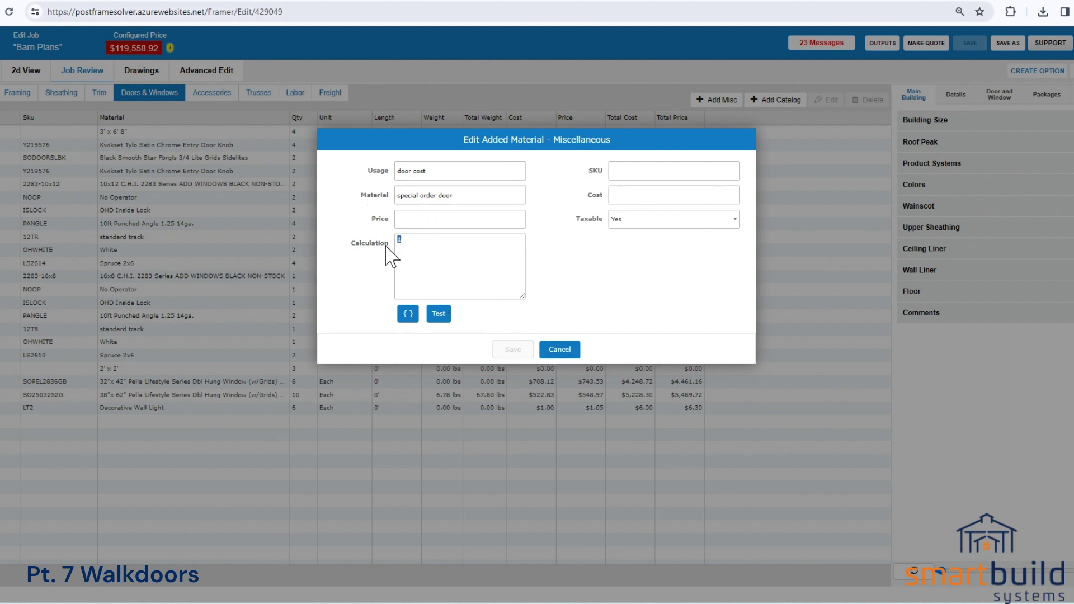
{"action": "left_click", "coordinate": [410, 218]}
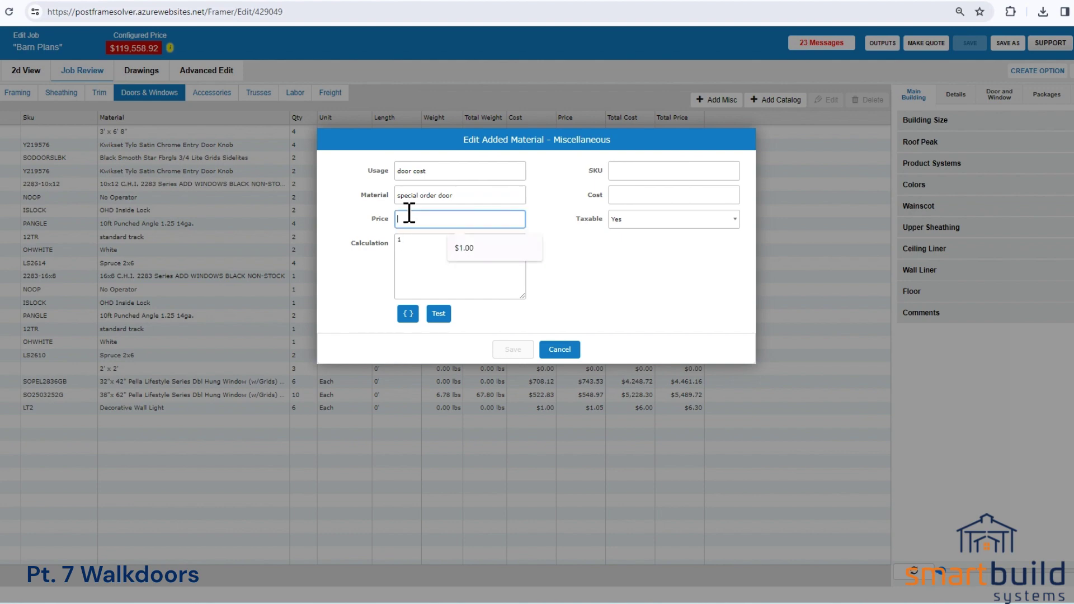
{"action": "type", "text": "400"}
{"action": "left_click", "coordinate": [669, 201]}
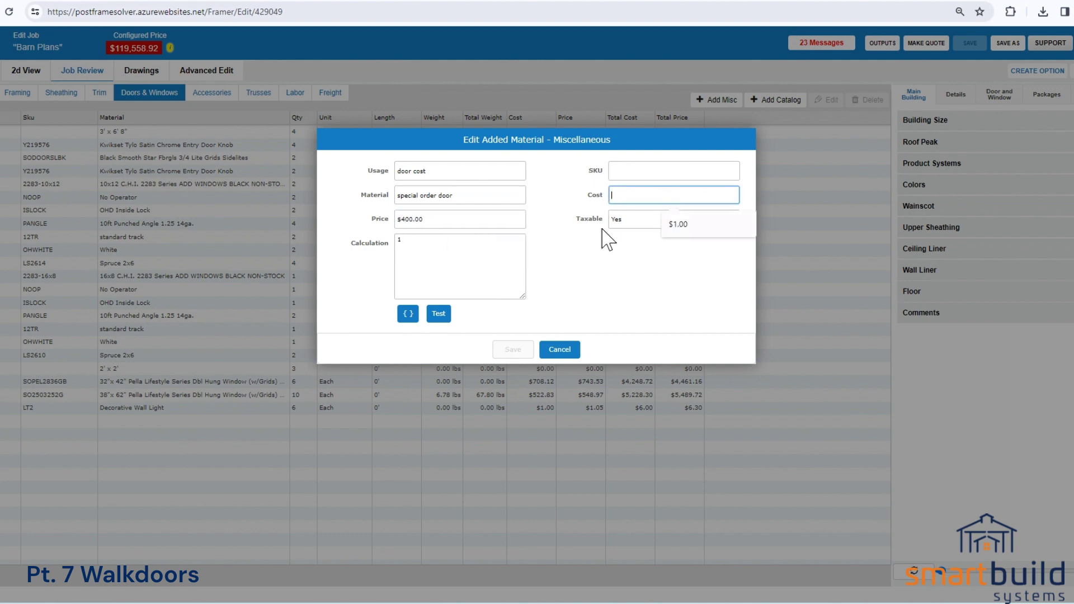
{"action": "left_click", "coordinate": [559, 348]}
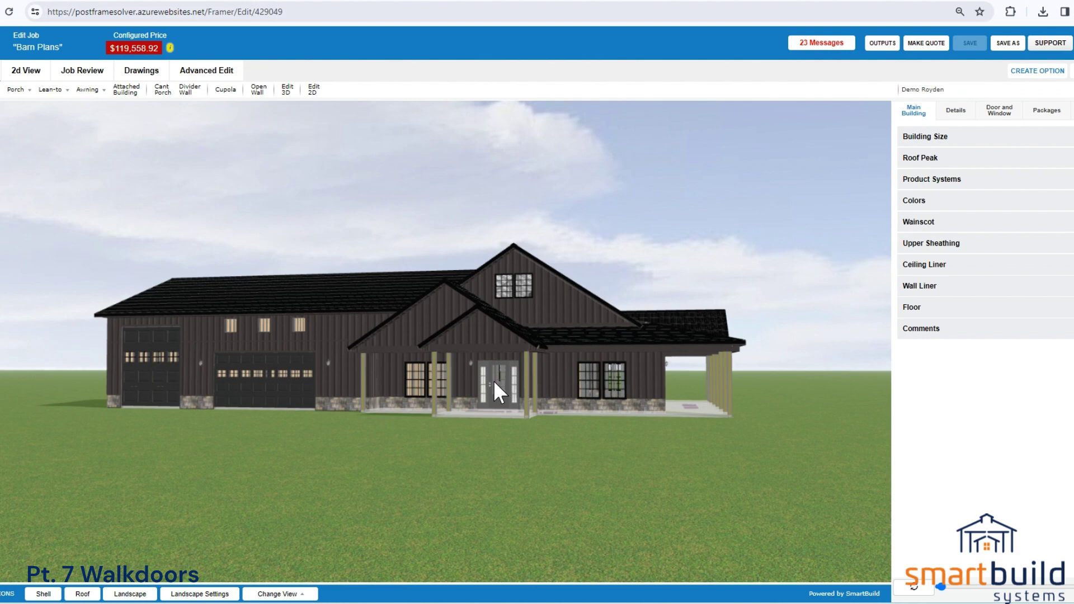
Open the Setup Wizard's WalkDoor Hardware list and examine the Schlage Commercial Deadbolt entry's SKU, description and selling unit
{"action": "left_click_drag", "start_coordinate": [498, 253], "coordinate": [558, 363]}
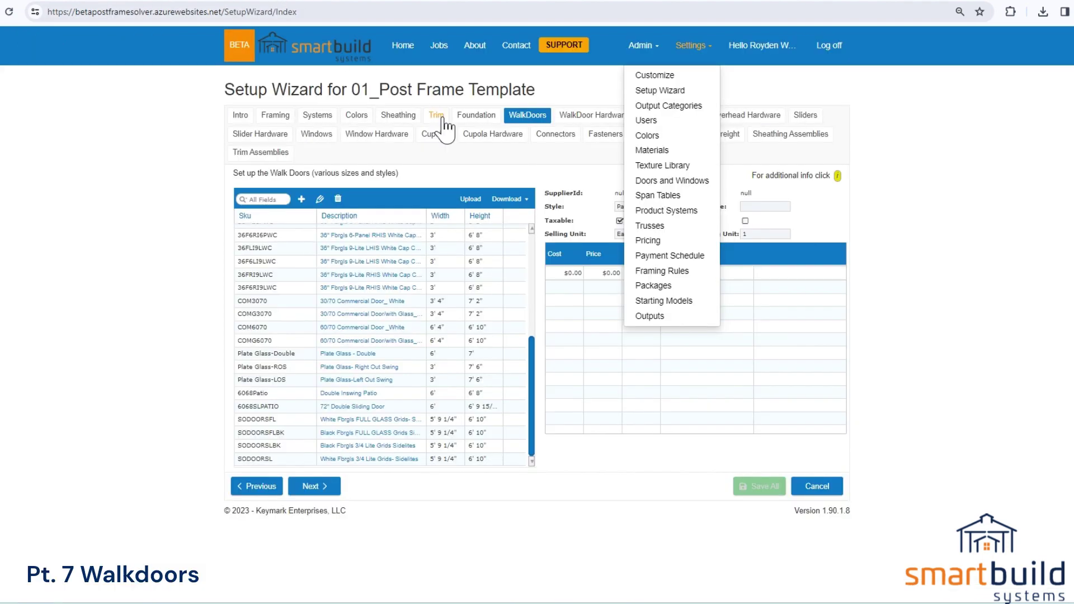
{"action": "left_click", "coordinate": [479, 162]}
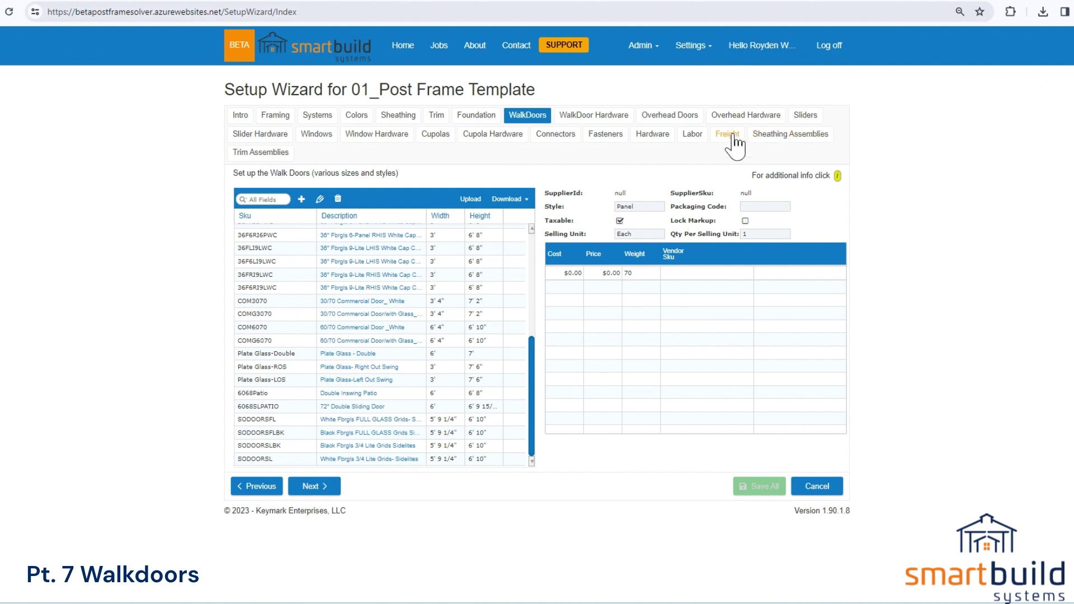
{"action": "left_click", "coordinate": [573, 116]}
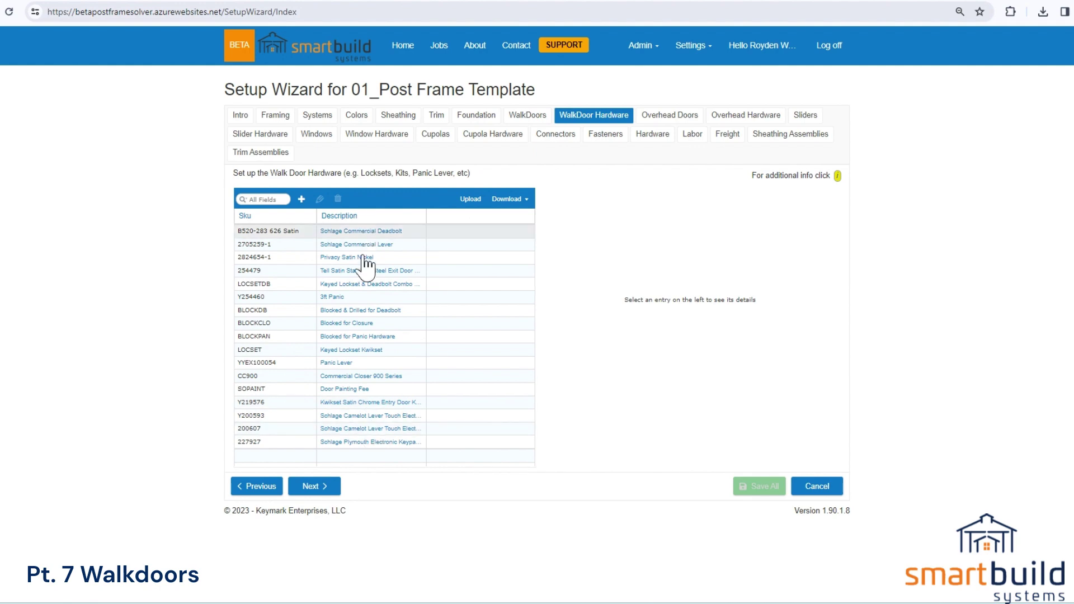
{"action": "double_click", "coordinate": [384, 230]}
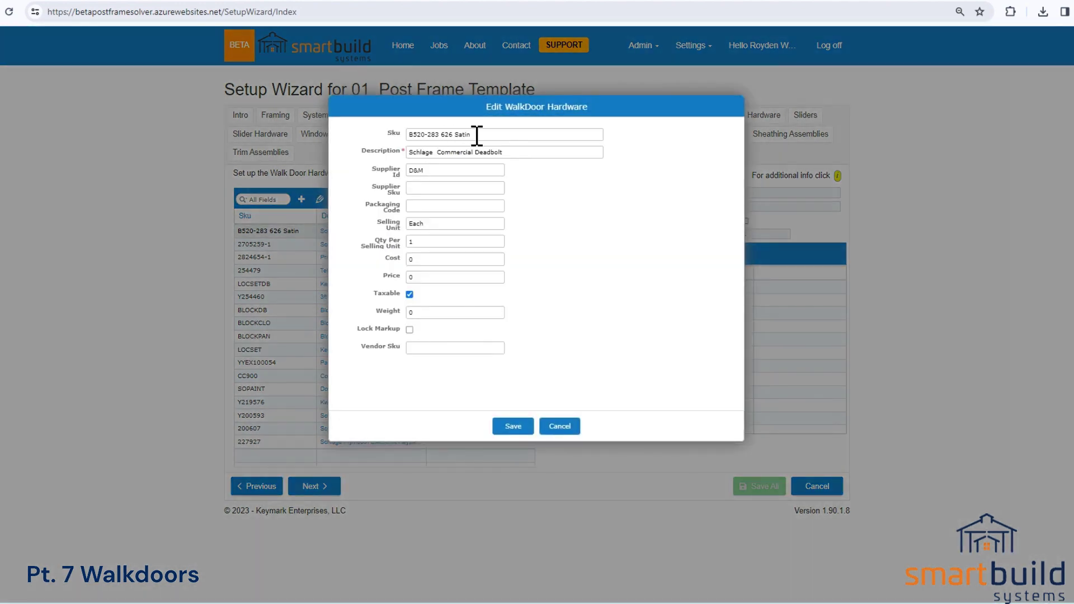
{"action": "left_click_drag", "start_coordinate": [477, 135], "coordinate": [390, 140]}
{"action": "left_click_drag", "start_coordinate": [523, 157], "coordinate": [391, 168]}
{"action": "left_click", "coordinate": [435, 228]}
{"action": "left_click", "coordinate": [560, 427]}
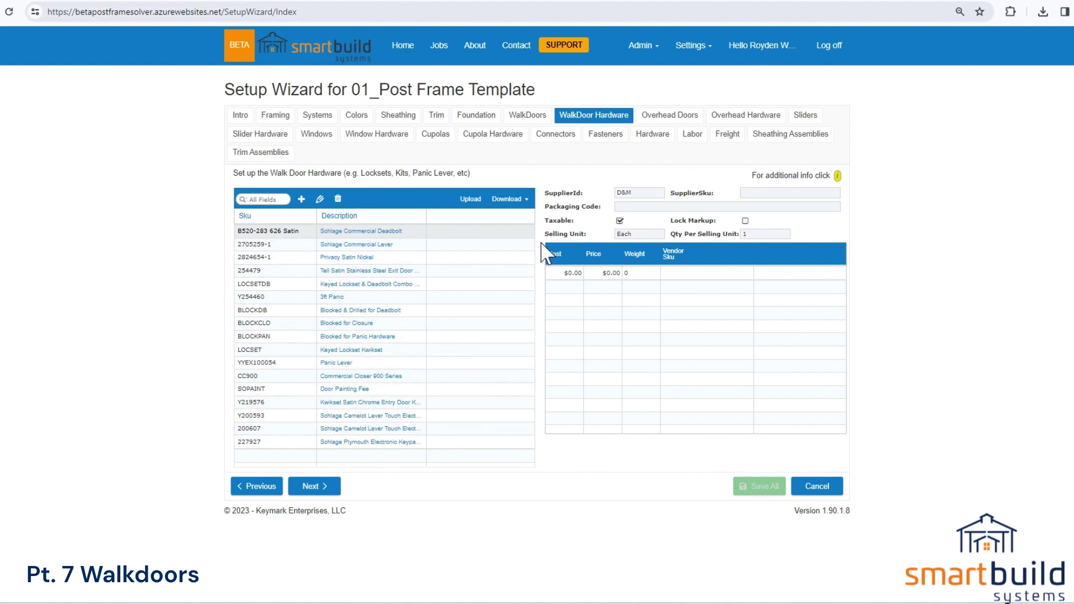
Download the WalkDoor Hardware list and review its hardware rows in Excel
{"action": "left_click", "coordinate": [507, 199]}
{"action": "left_click", "coordinate": [501, 225]}
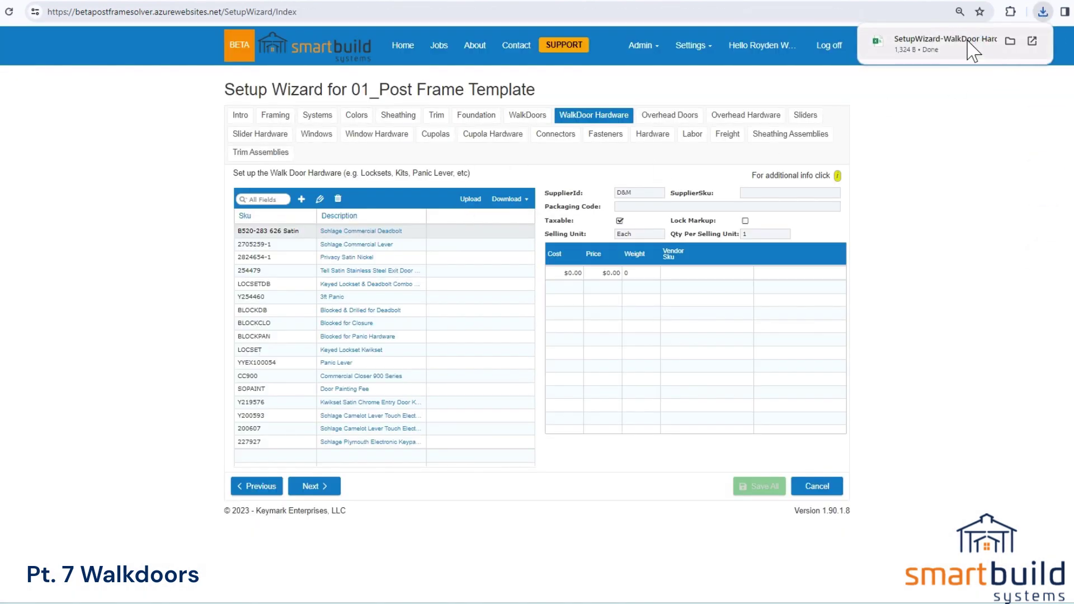
{"action": "left_click", "coordinate": [972, 50]}
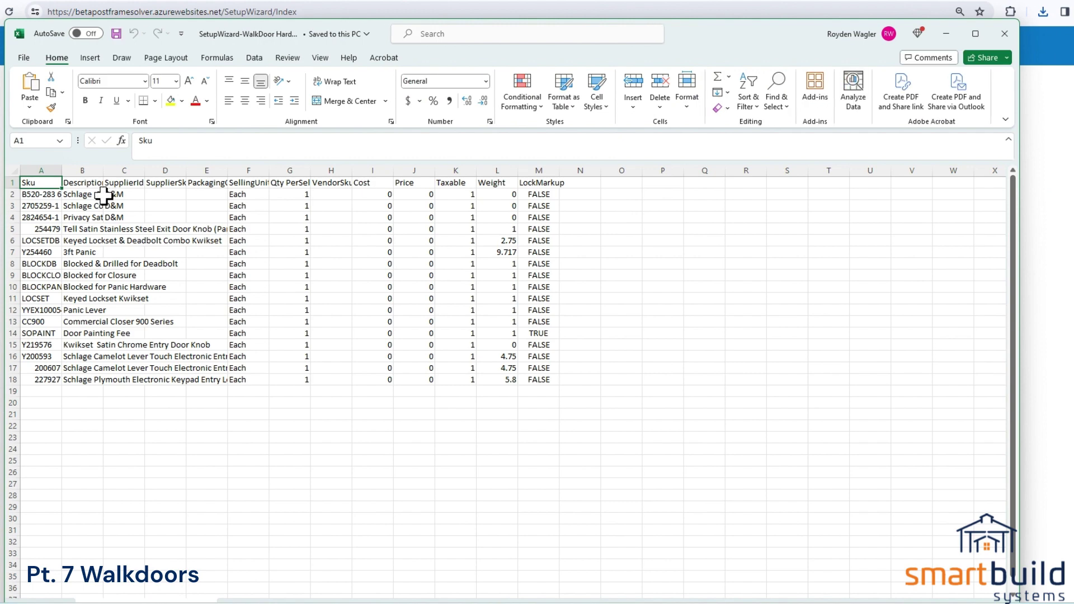
{"action": "left_click_drag", "start_coordinate": [32, 197], "coordinate": [554, 380]}
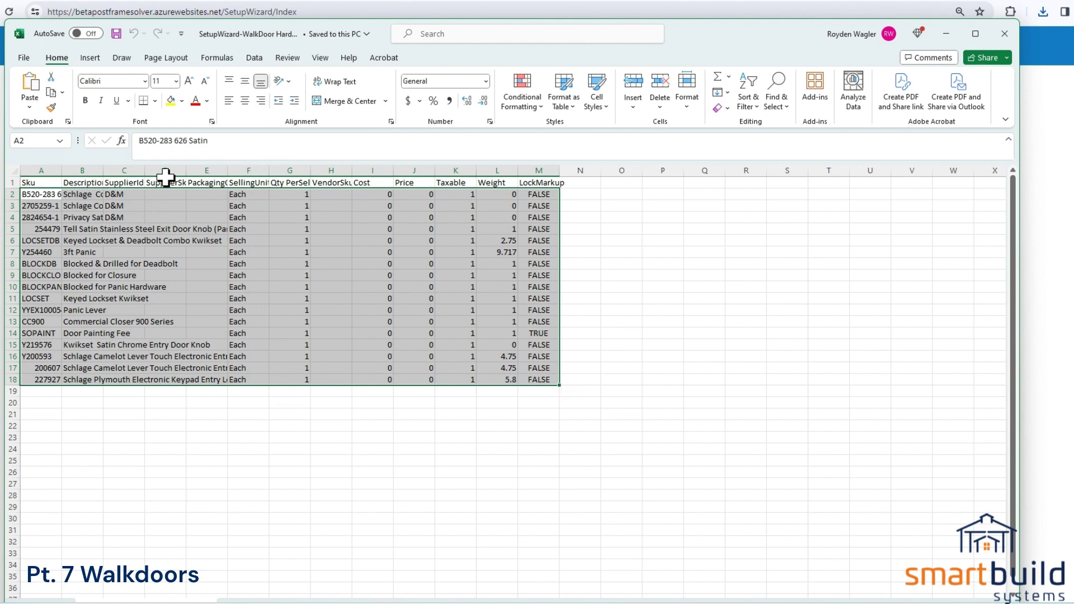
{"action": "left_click", "coordinate": [122, 390]}
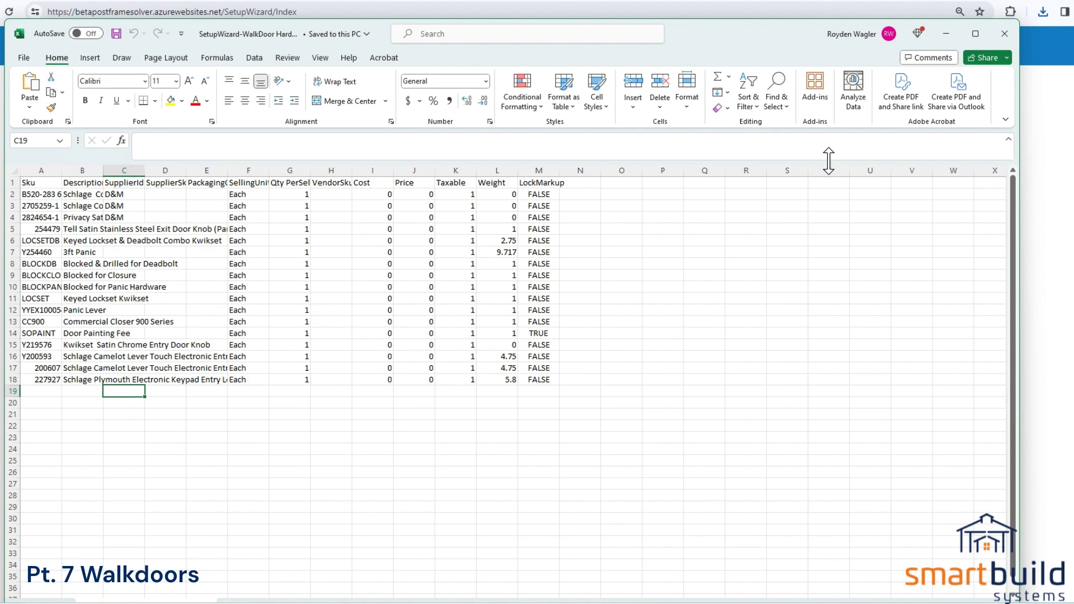
{"action": "left_click", "coordinate": [1004, 34]}
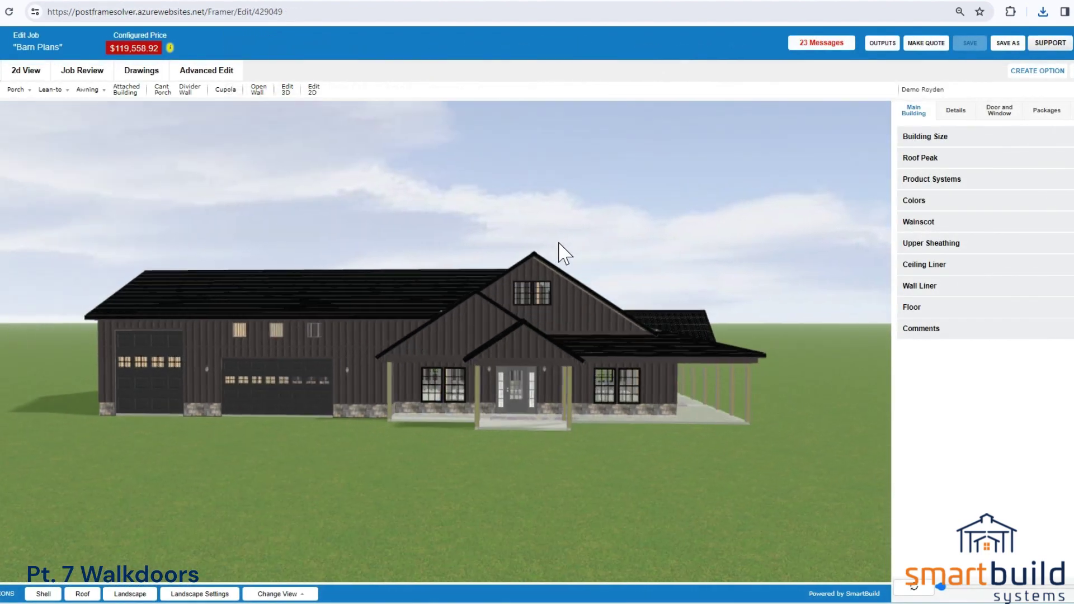
{"action": "scroll", "coordinate": [615, 425], "scroll_direction": "up", "scroll_amount": 5}
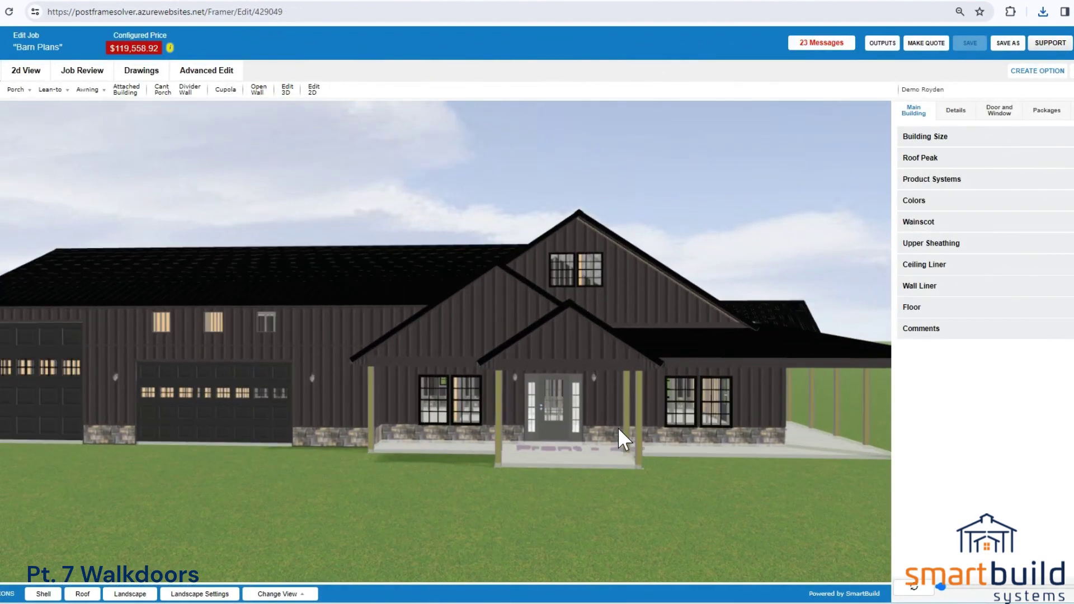